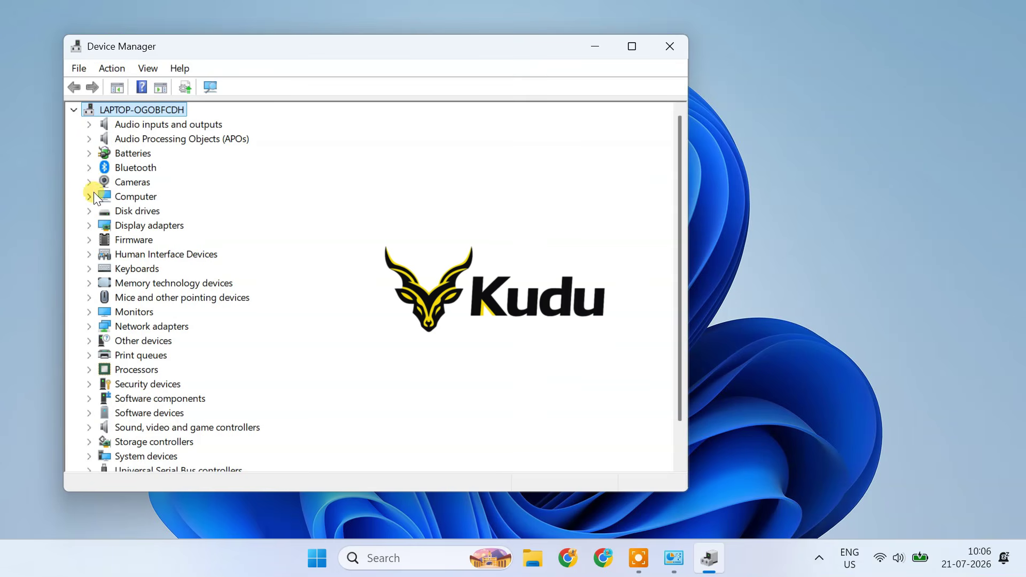
Examine the display adapters and network adapters in Device Manager, including the NVIDIA GPU and the Intel Wi-Fi adapter
click(89, 225)
click(201, 240)
click(209, 254)
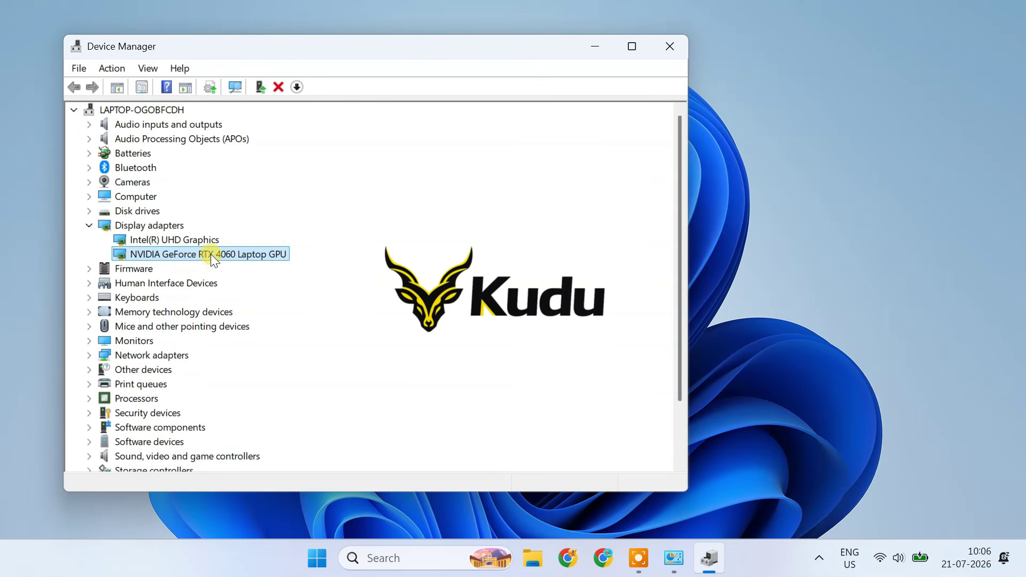
click(89, 355)
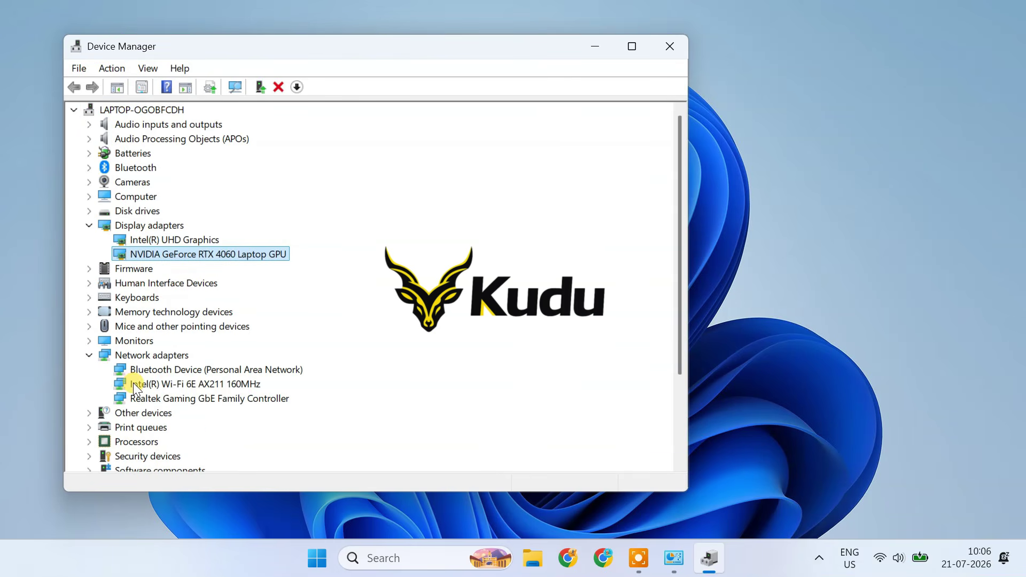
click(170, 384)
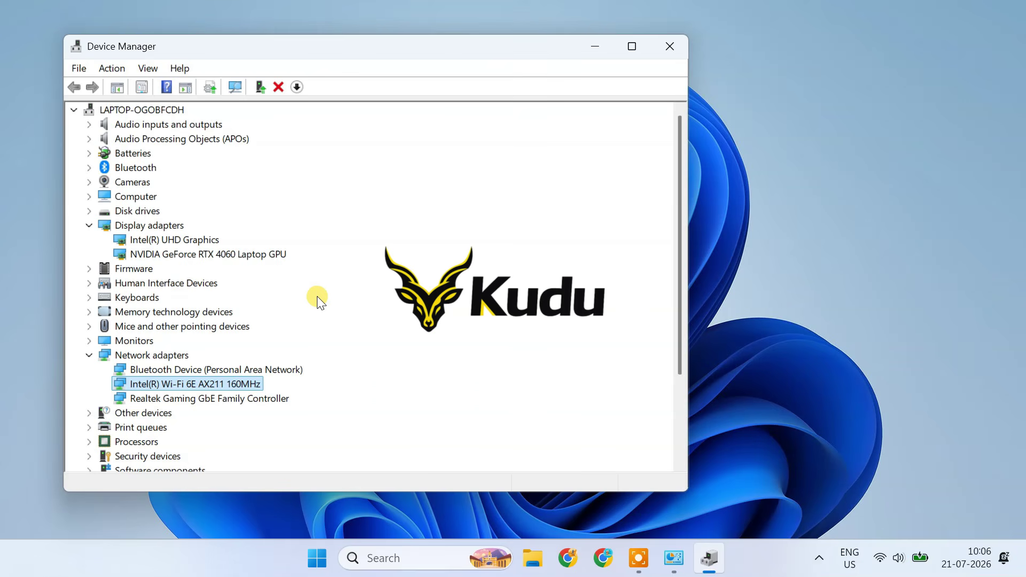
scroll(318, 298, down, 3)
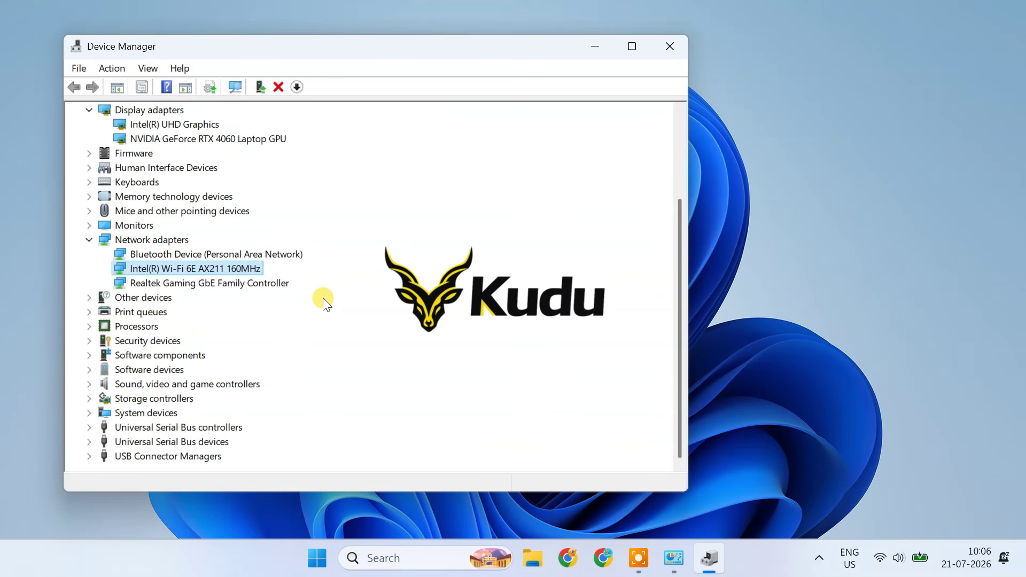
scroll(322, 297, up, 3)
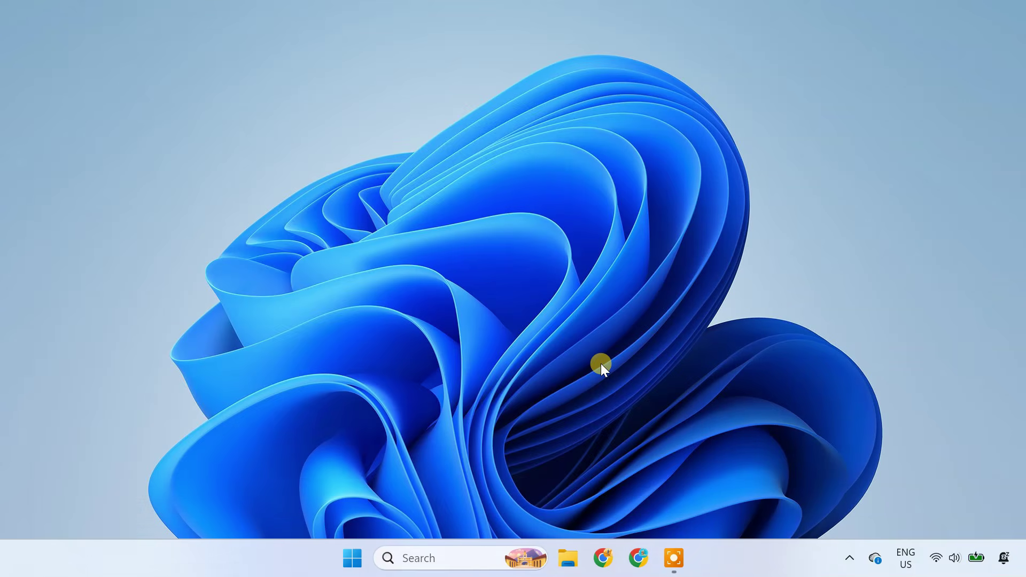
Switch to Chrome, search Google for "kudu github" and open the AdventDevInc/kudu repository
click(639, 558)
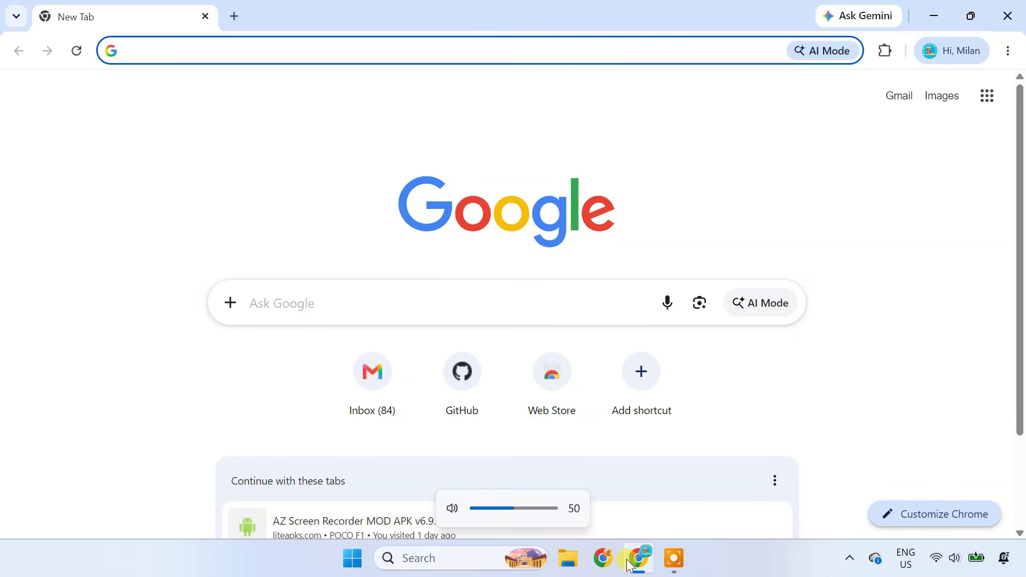
text(kudu github)
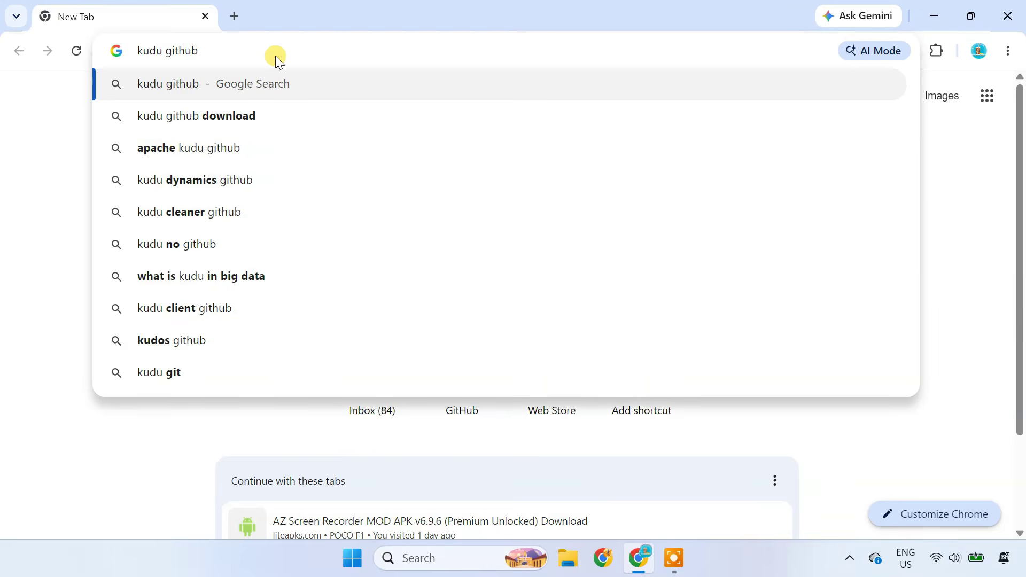
key(Return)
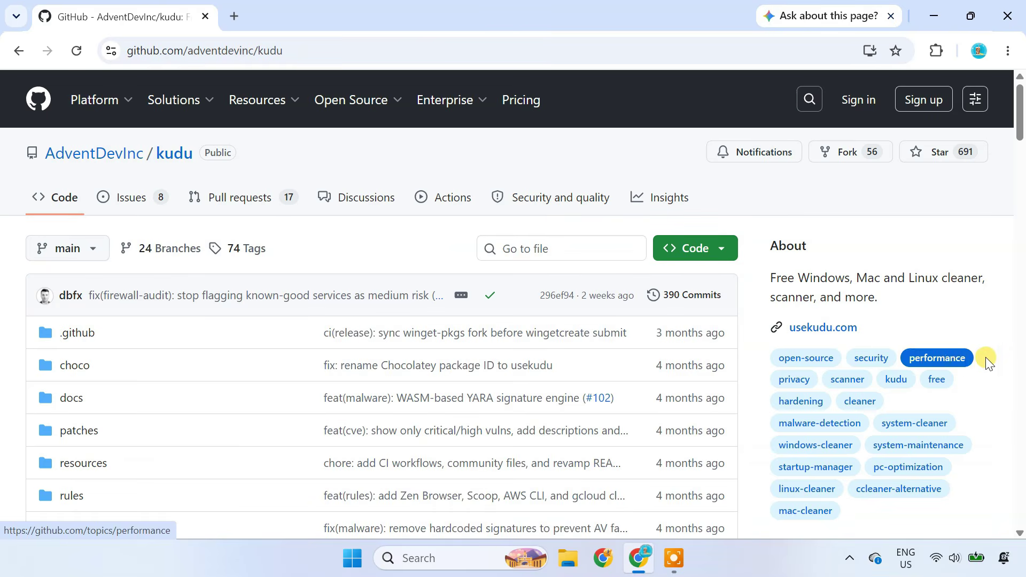
Open the latest release, v1.44.1, of the Kudu repository and download Kudu-Setup-1.44.1.exe
scroll(994, 358, down, 9)
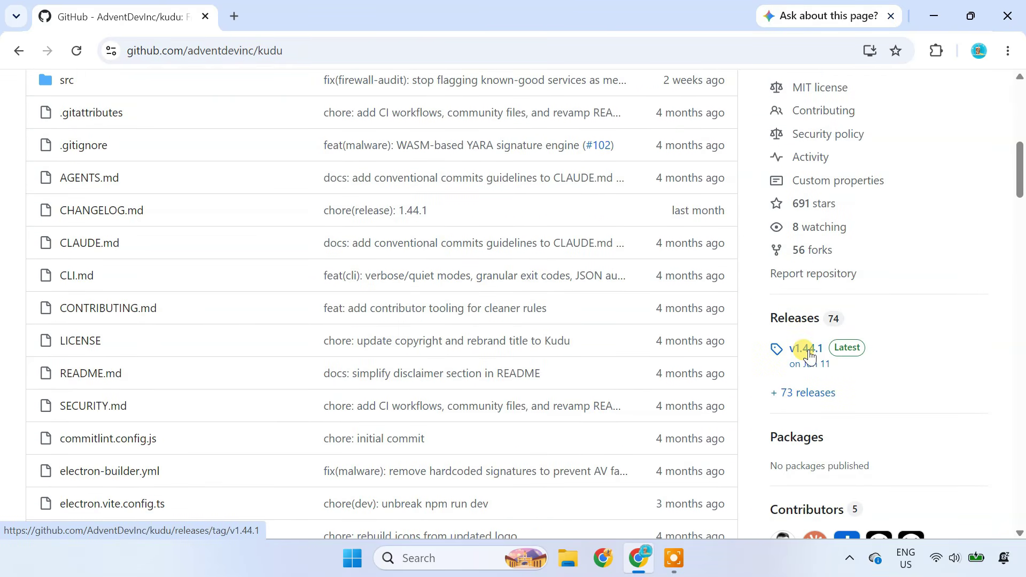
click(810, 353)
scroll(810, 351, down, 10)
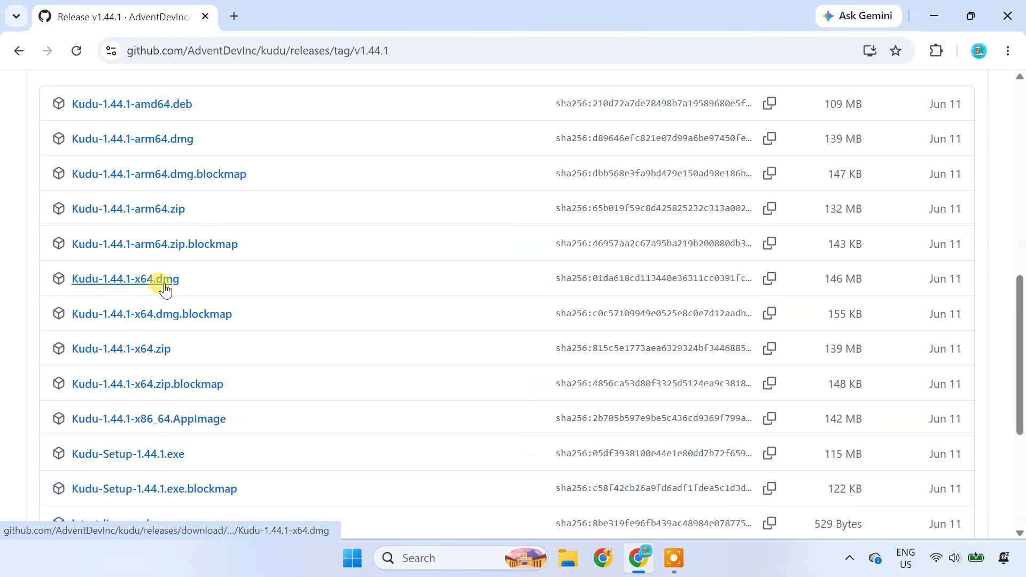
click(149, 463)
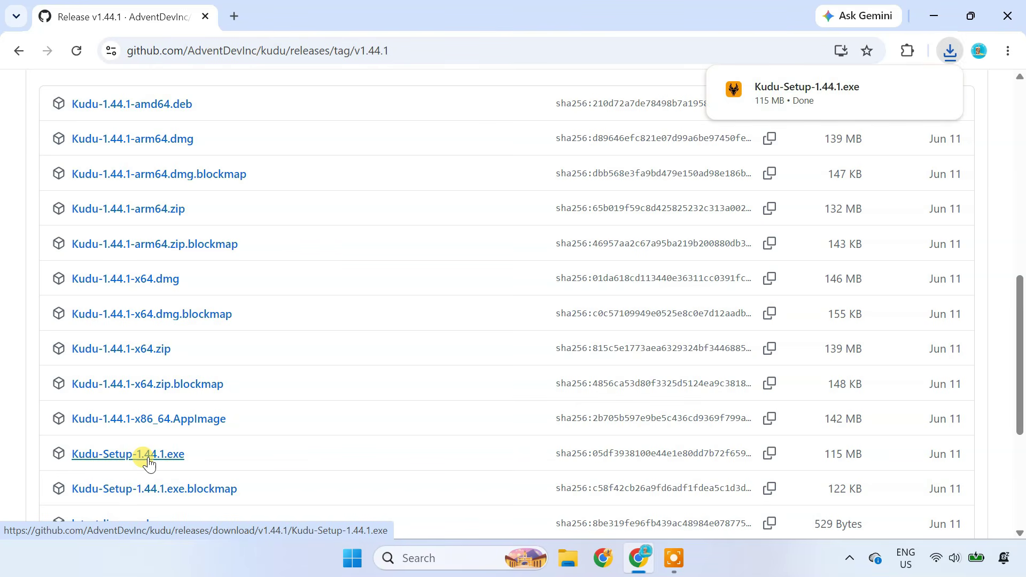
Run the downloaded Kudu-Setup-1.44.1.exe to install Kudu and close the browser
click(851, 100)
click(581, 302)
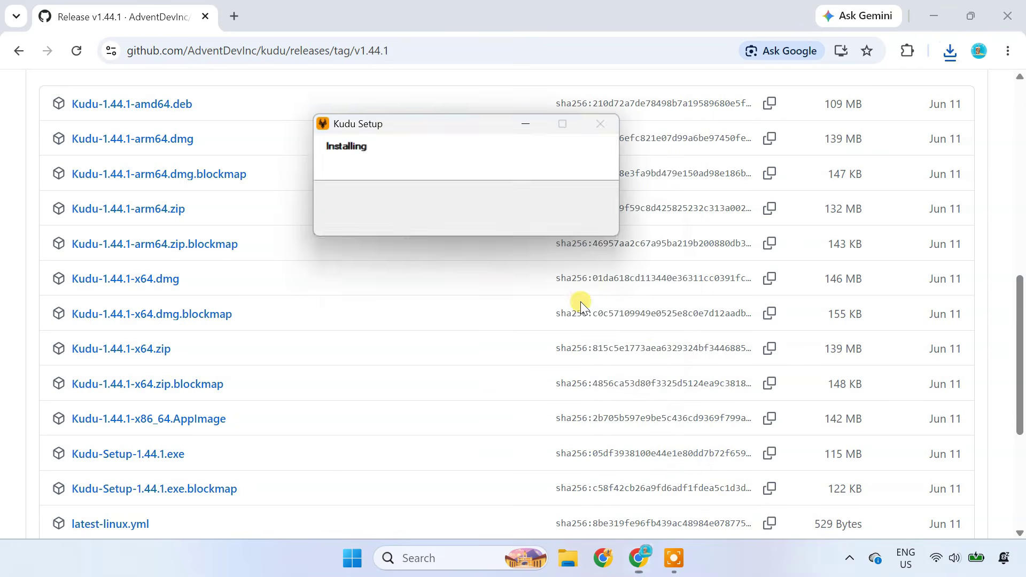
click(1006, 16)
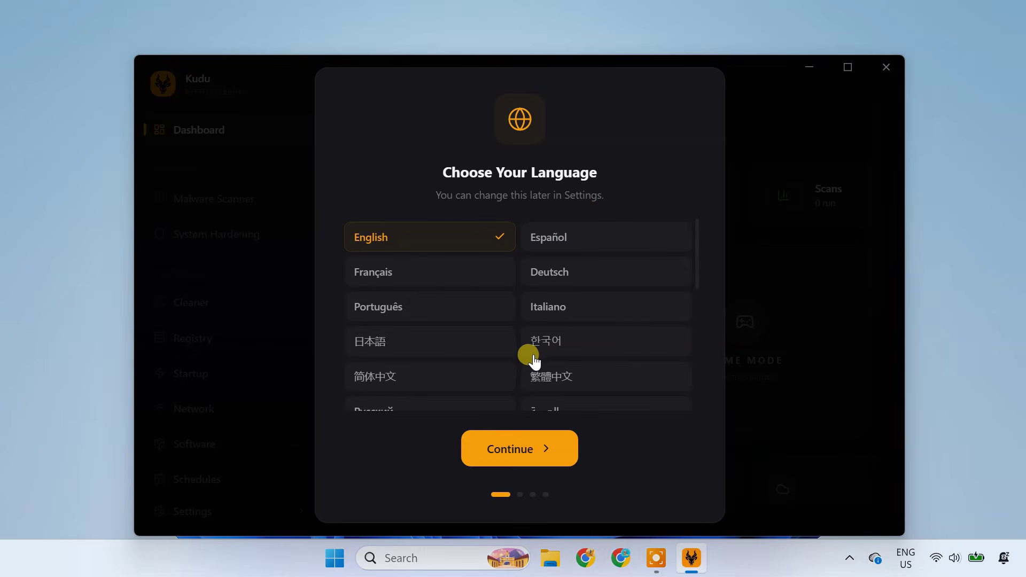
Complete Kudu's first-run setup in English, keeping the run at startup, minimize to tray and weekly automatic clean settings on
click(522, 458)
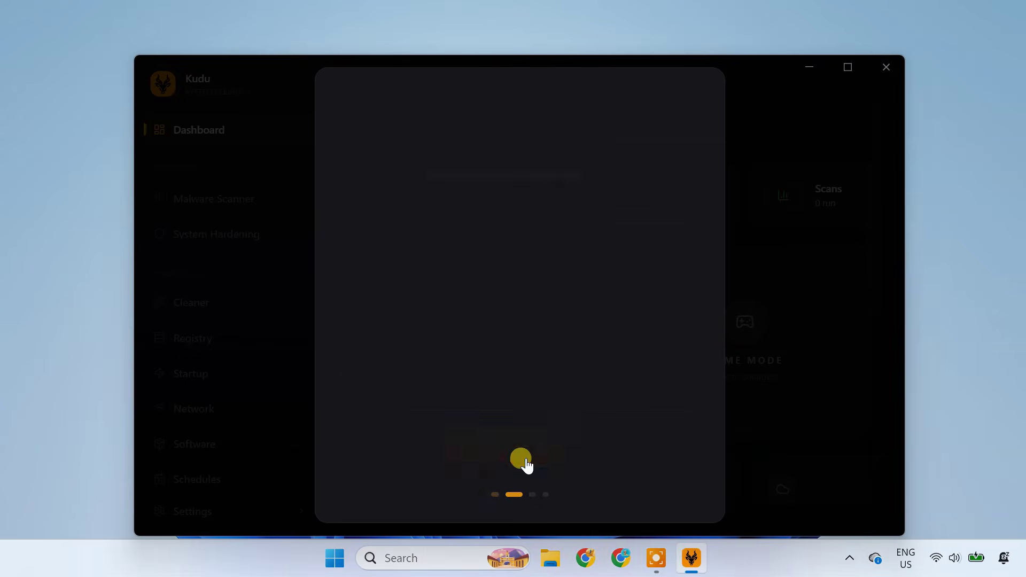
click(568, 409)
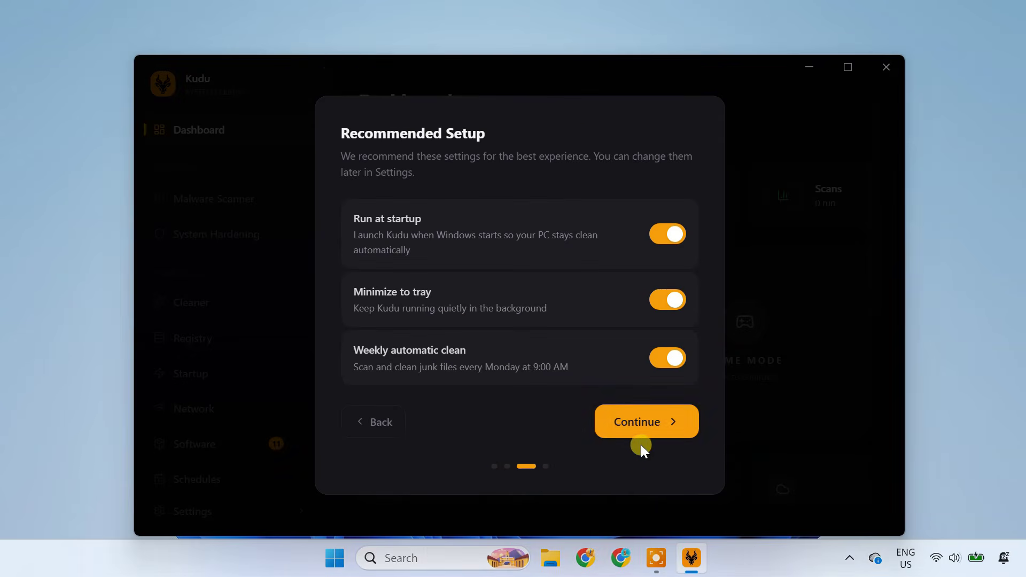
click(647, 431)
click(582, 370)
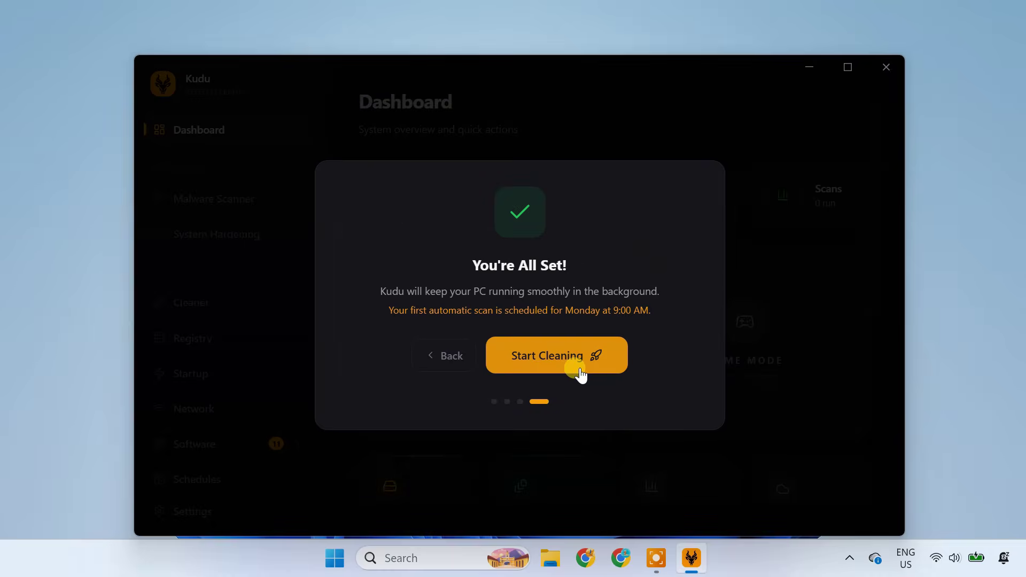
drag(592, 68, 602, 38)
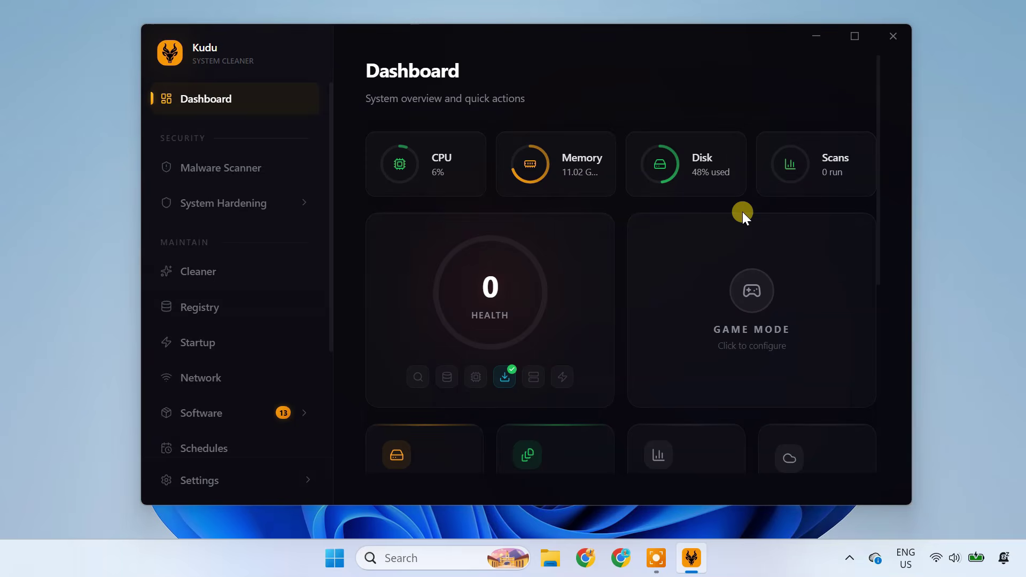
Open the Software Updater in Kudu and re-check for outdated apps with winget as the package source
click(228, 423)
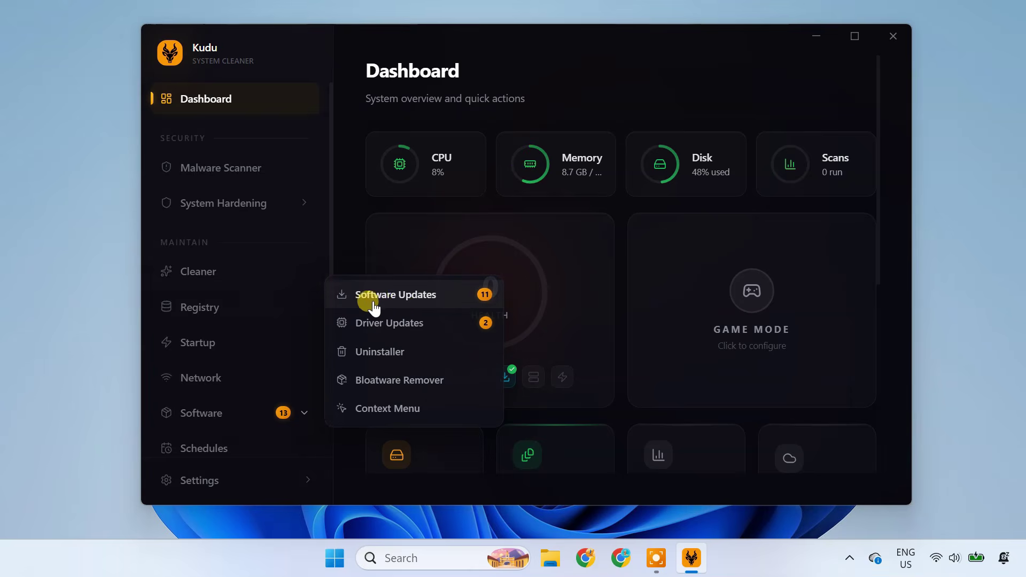
click(401, 297)
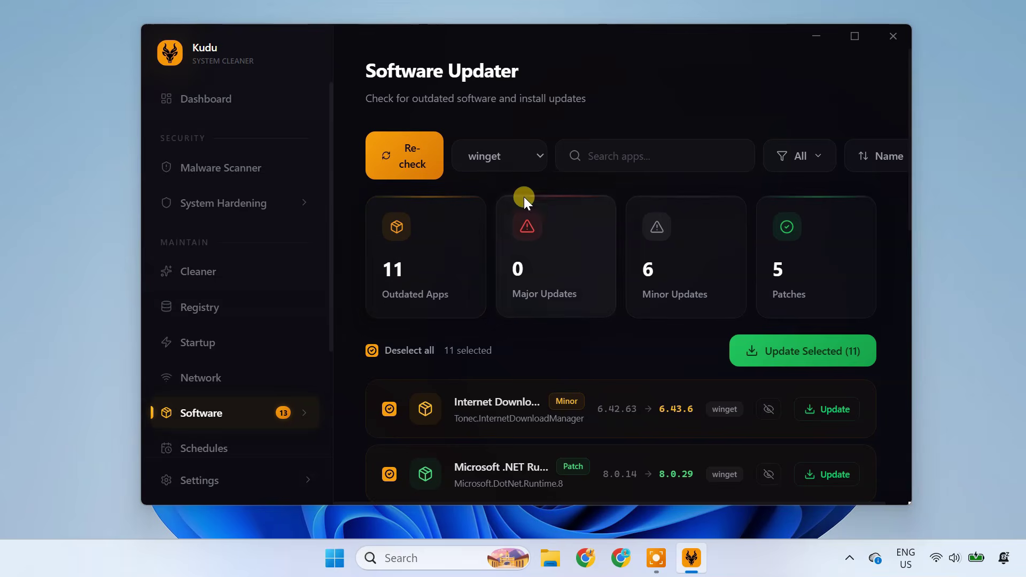
click(524, 160)
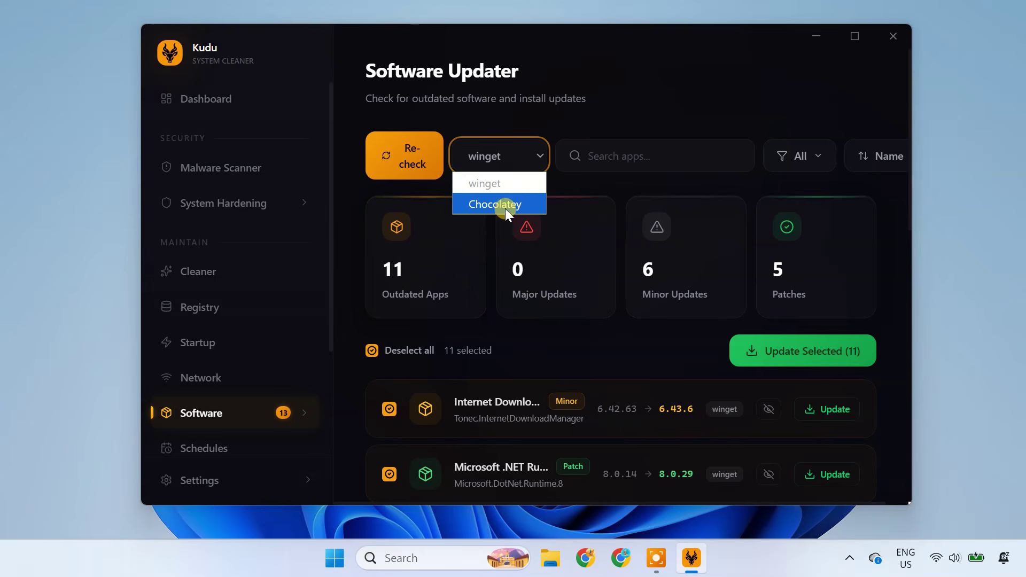
click(594, 184)
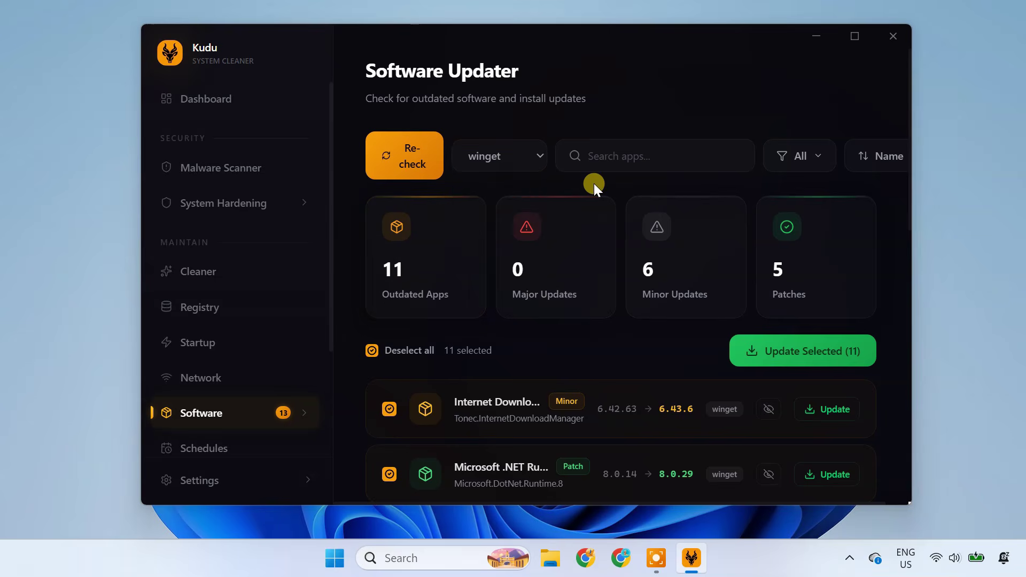
click(409, 170)
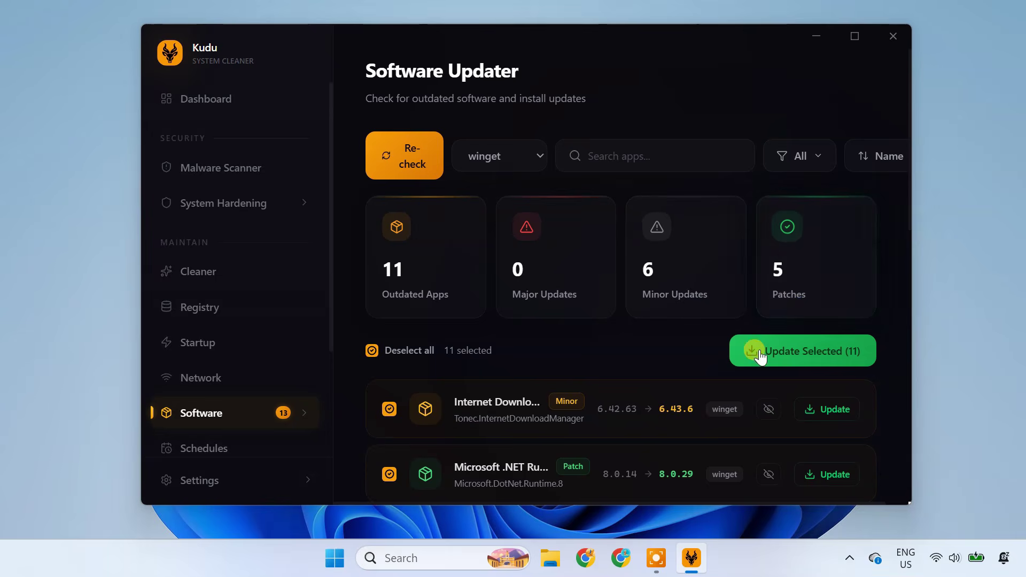
Review the list of outdated apps, update all the selected ones and examine the update results
scroll(662, 359, down, 10)
scroll(663, 358, down, 3)
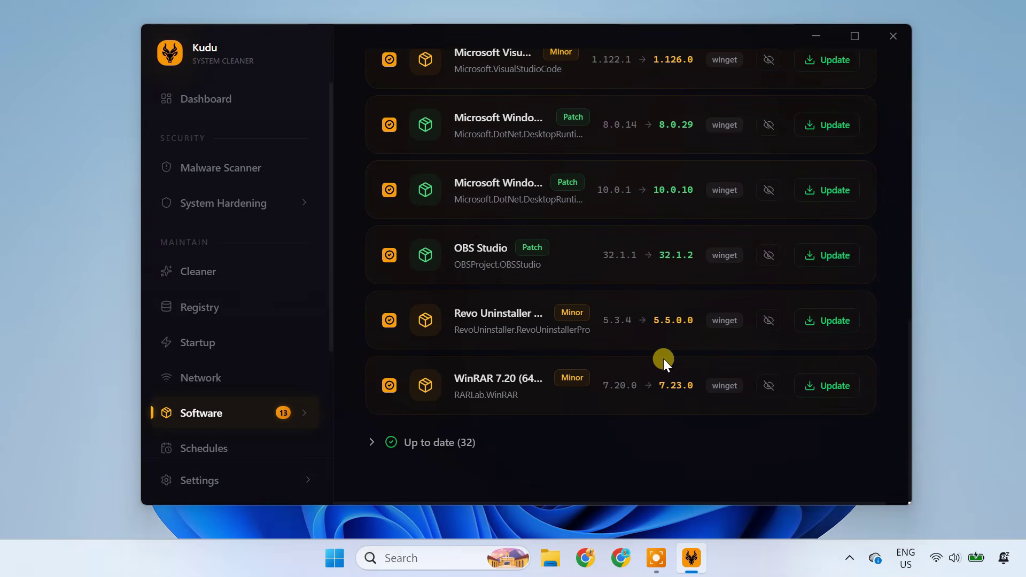
scroll(663, 359, up, 7)
scroll(663, 358, up, 5)
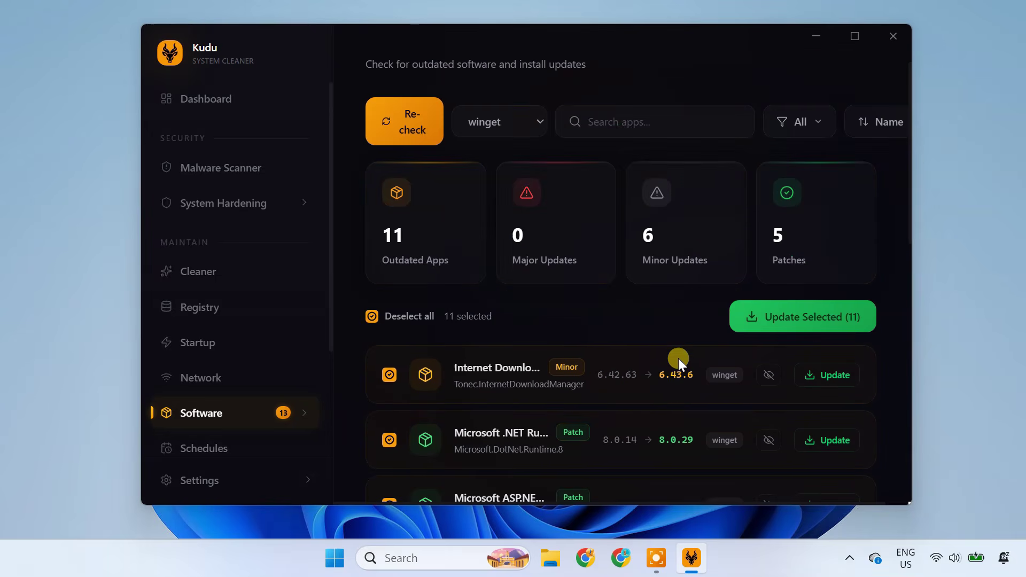
click(798, 324)
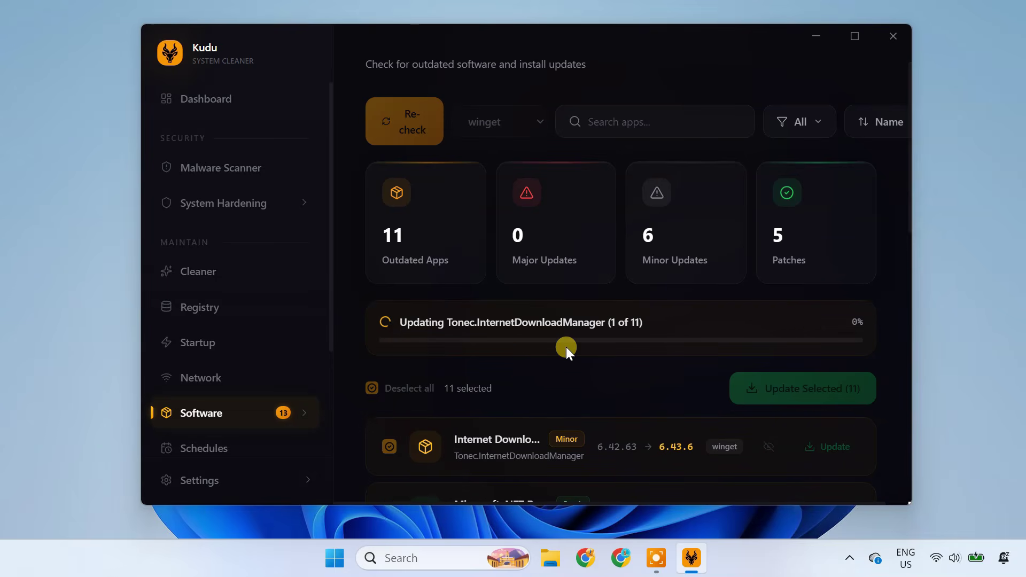
click(620, 347)
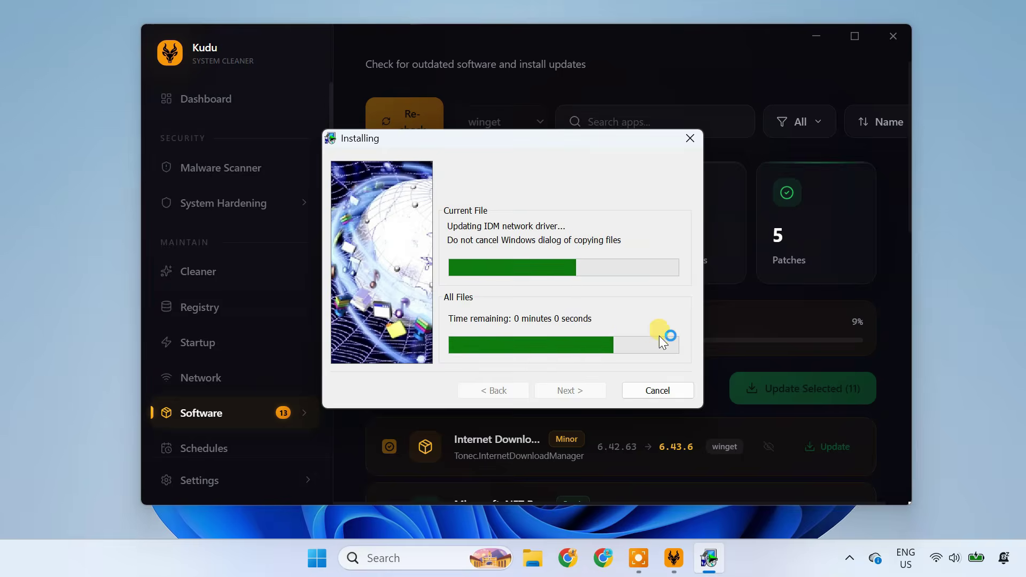
click(635, 348)
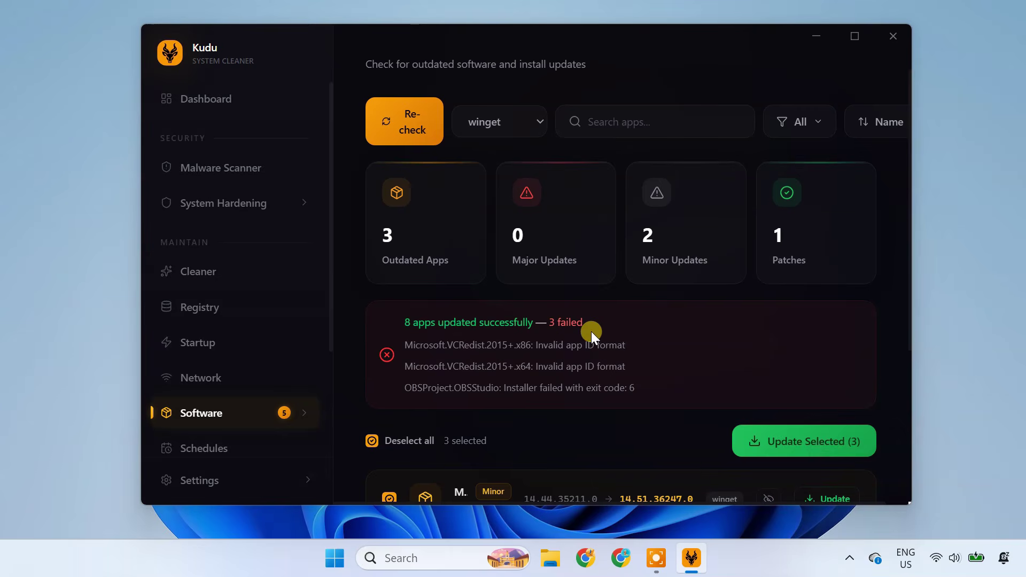
scroll(680, 396, down, 4)
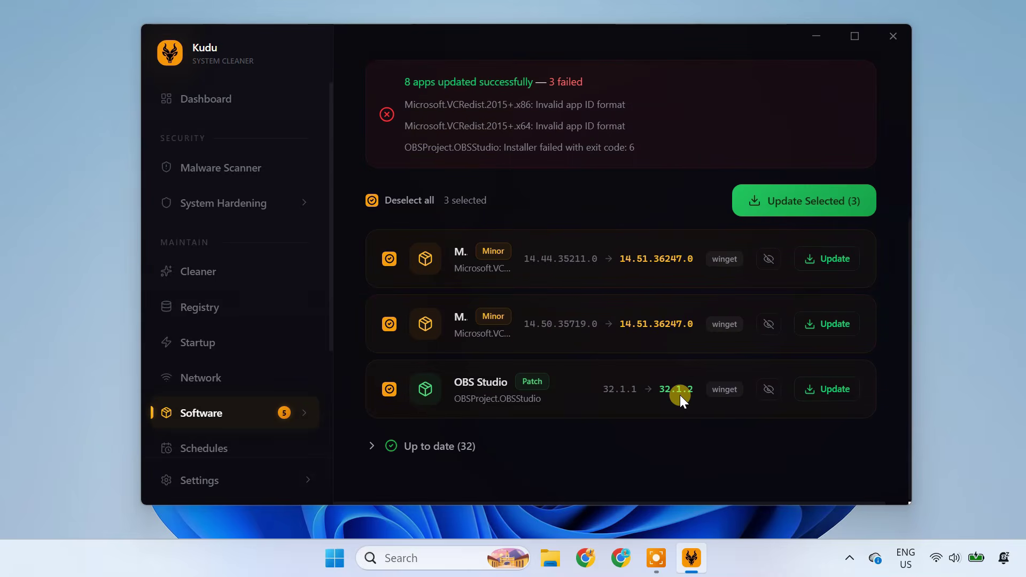
scroll(680, 396, up, 4)
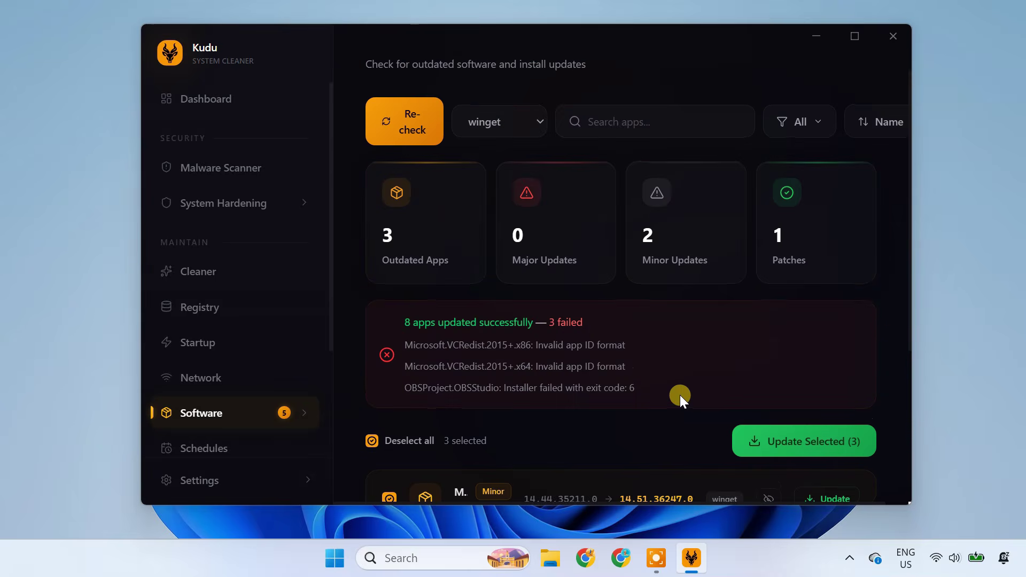
Scan for outdated drivers and install the Android Composite ADB Interface and HP Application Driver Component updates
click(228, 424)
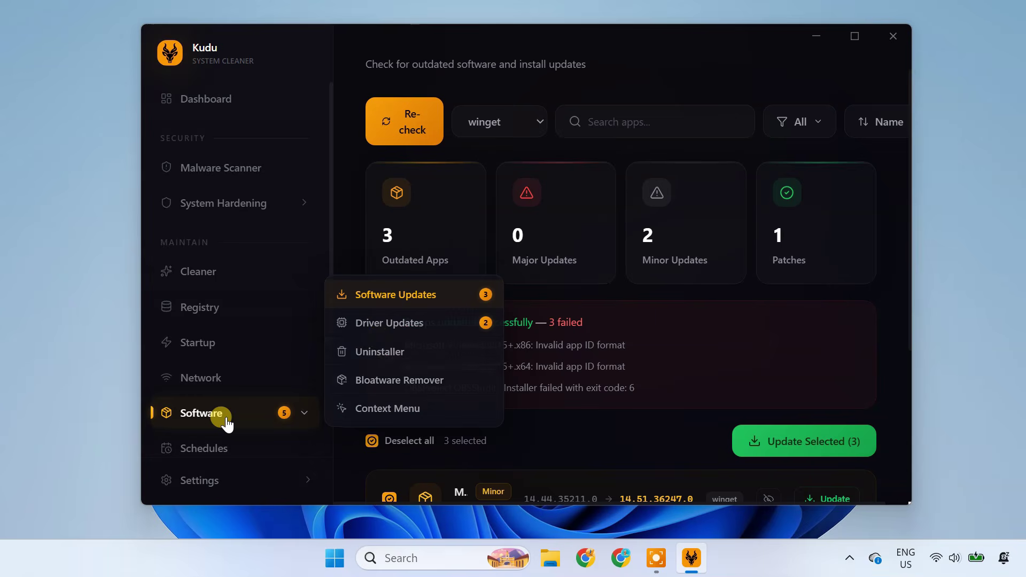
click(403, 324)
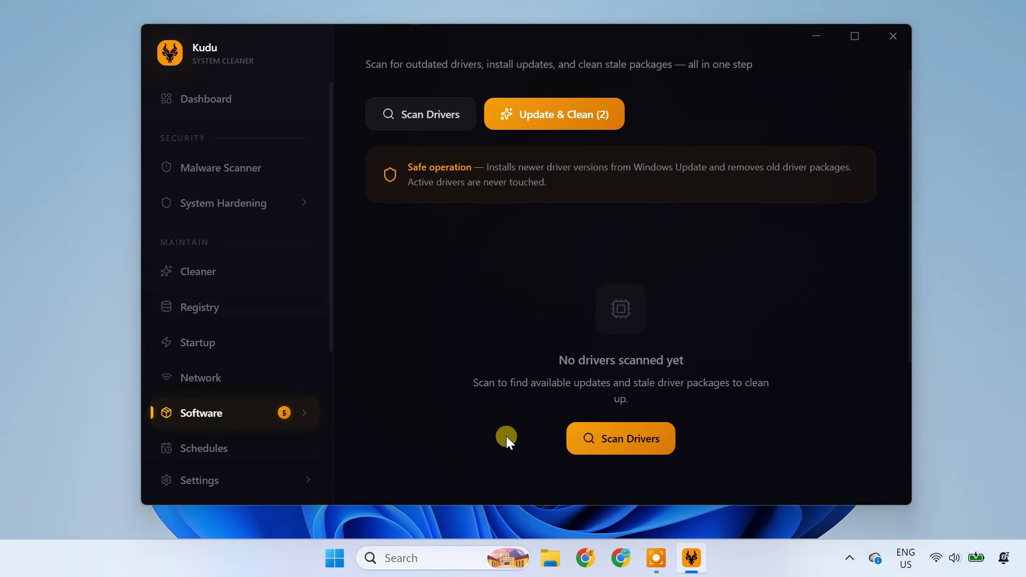
click(627, 455)
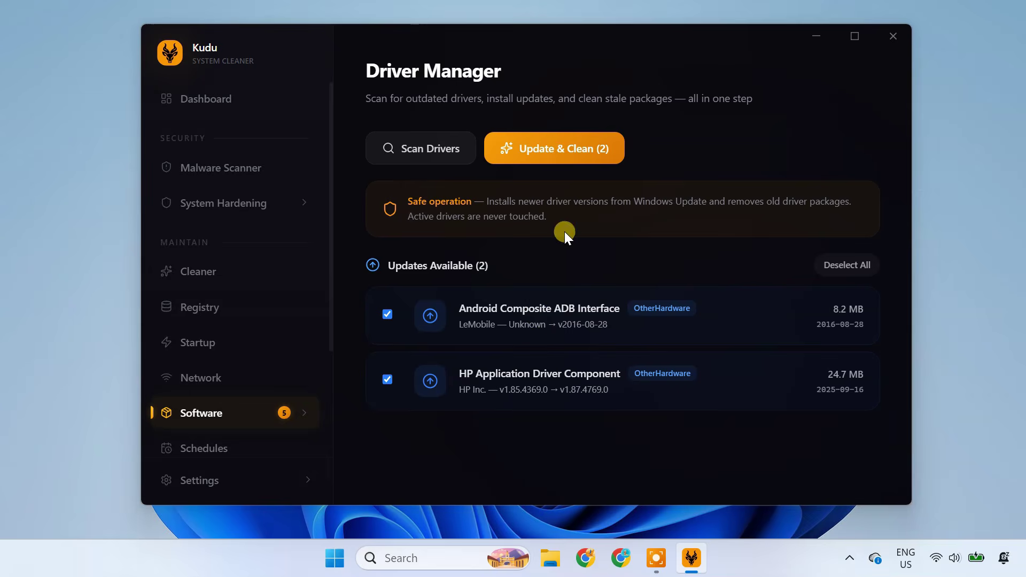
click(550, 154)
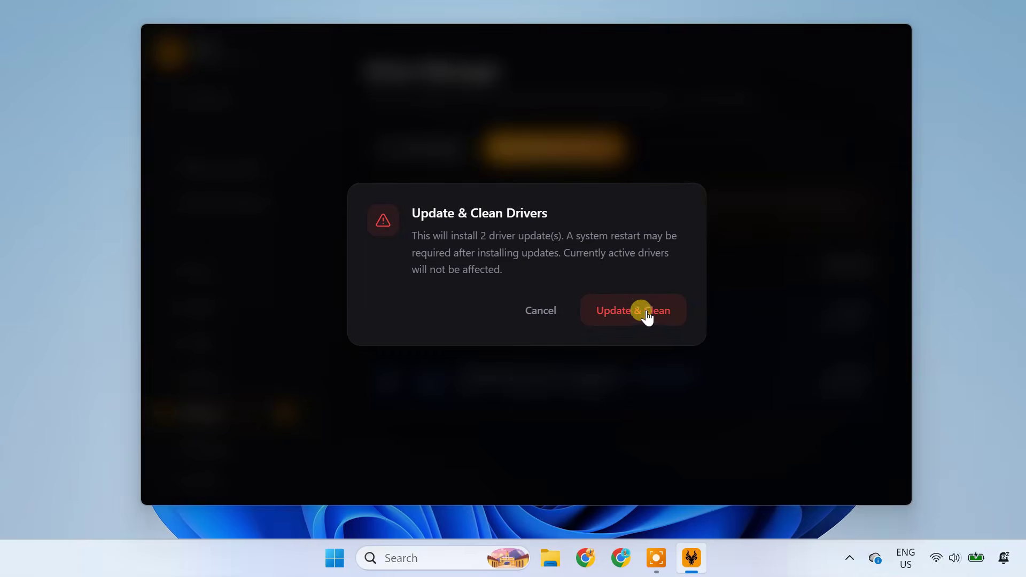
click(646, 313)
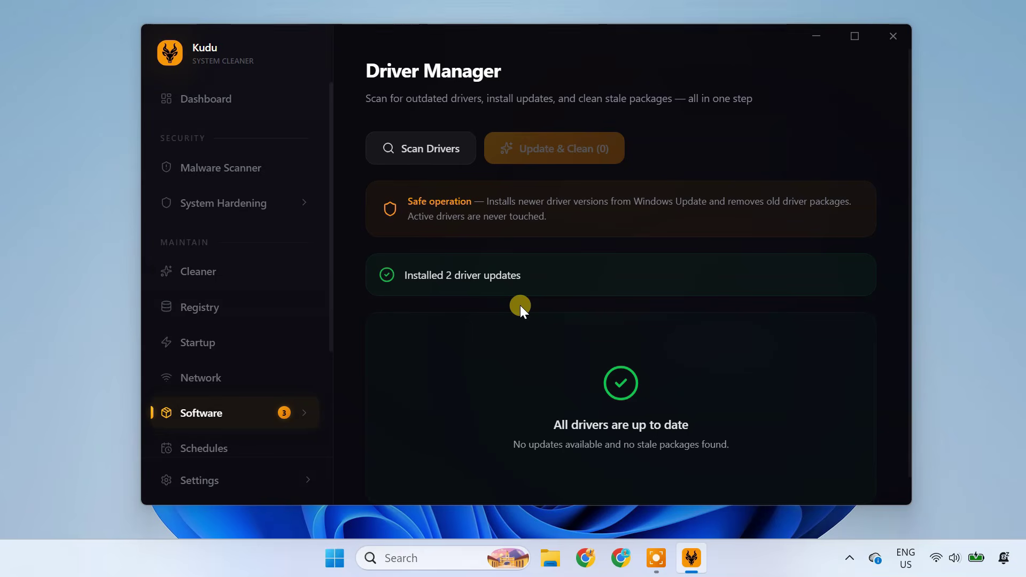
Check the Wi-Fi and Bluetooth connections in the Windows quick settings and close them again
click(936, 558)
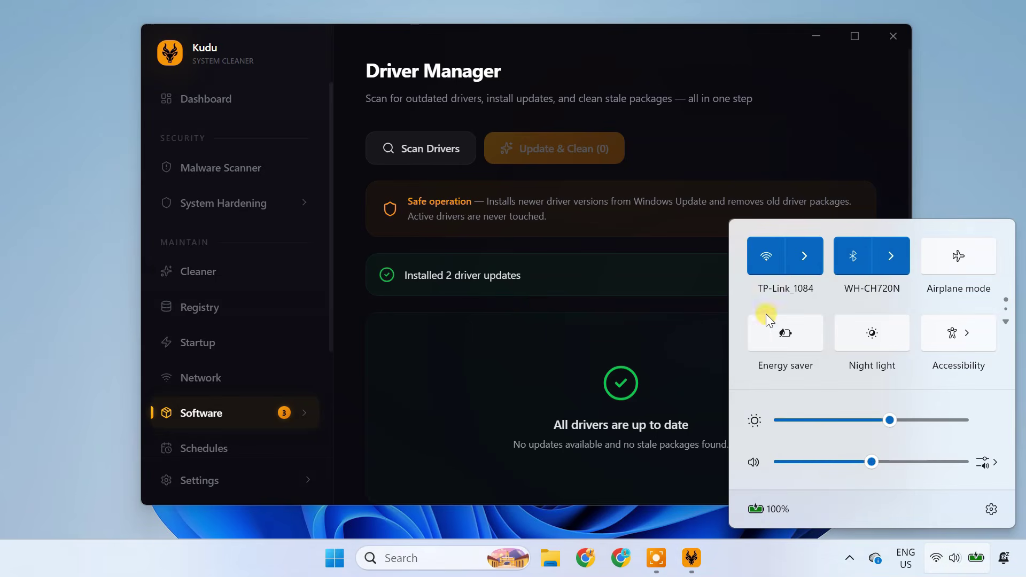
click(663, 325)
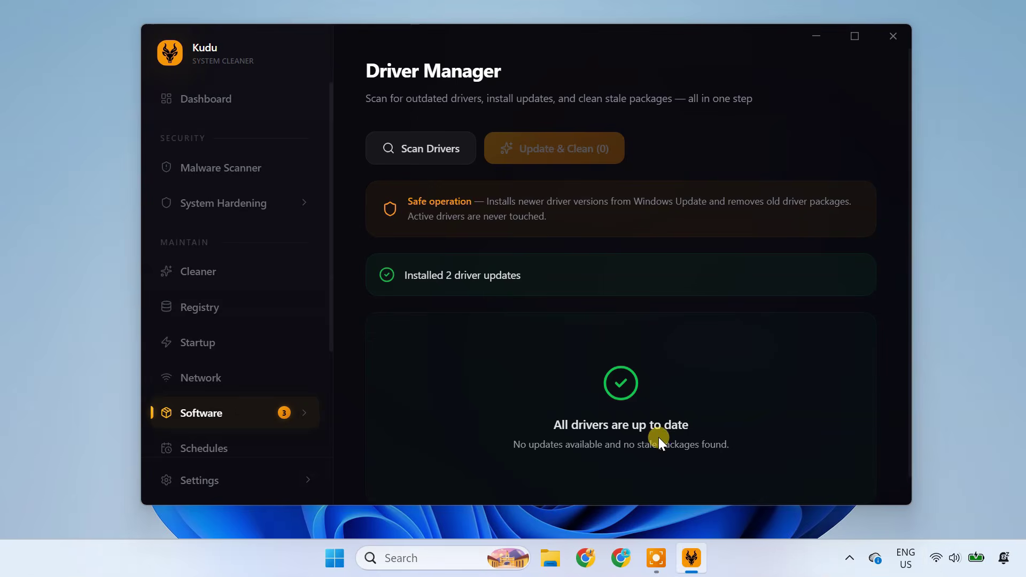
Open Kudu's Program Uninstaller and review the list of installed programs
click(258, 420)
click(375, 357)
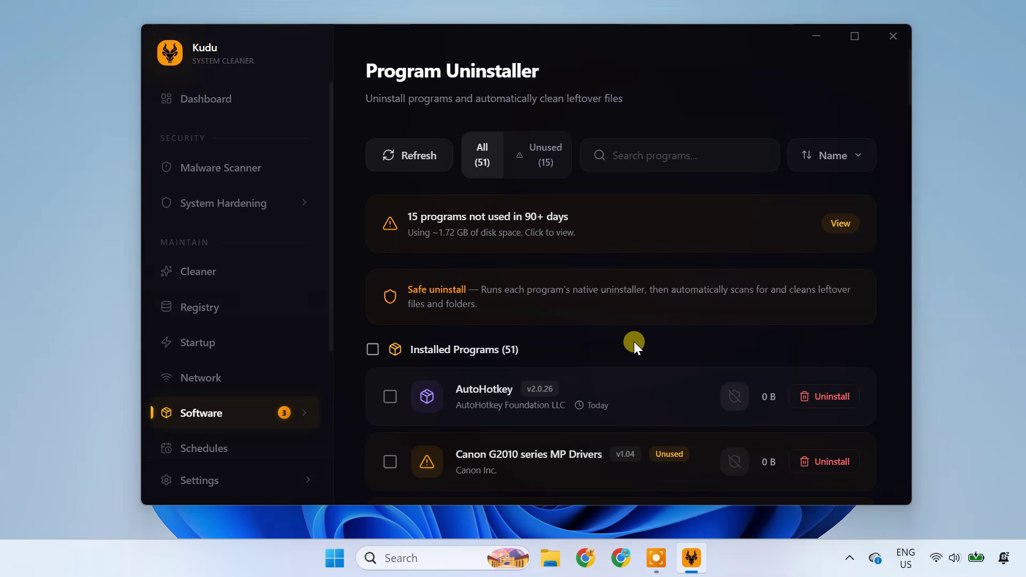
scroll(634, 341, down, 6)
scroll(634, 342, down, 4)
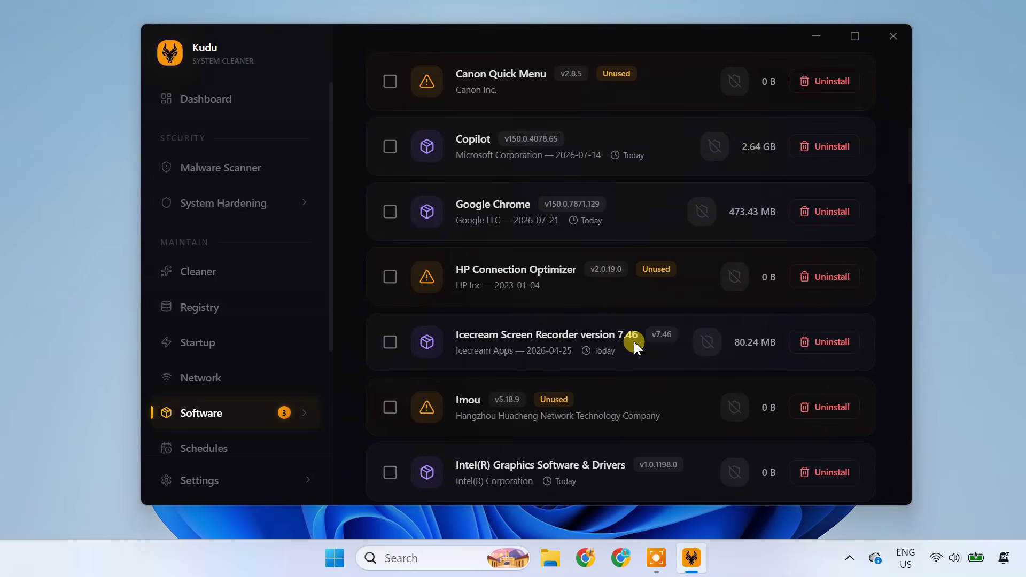
scroll(634, 341, down, 3)
scroll(634, 342, down, 5)
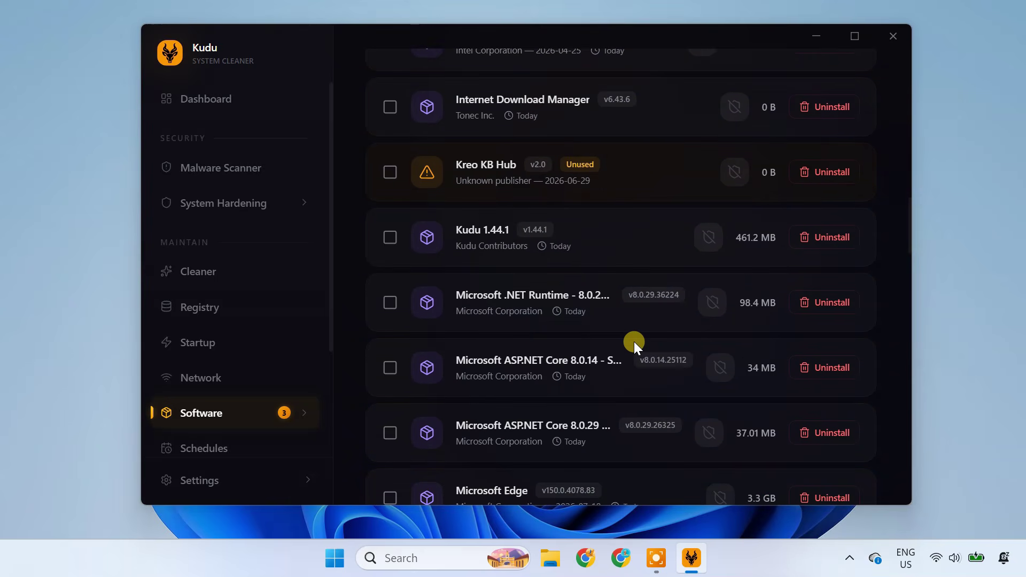
scroll(634, 341, up, 15)
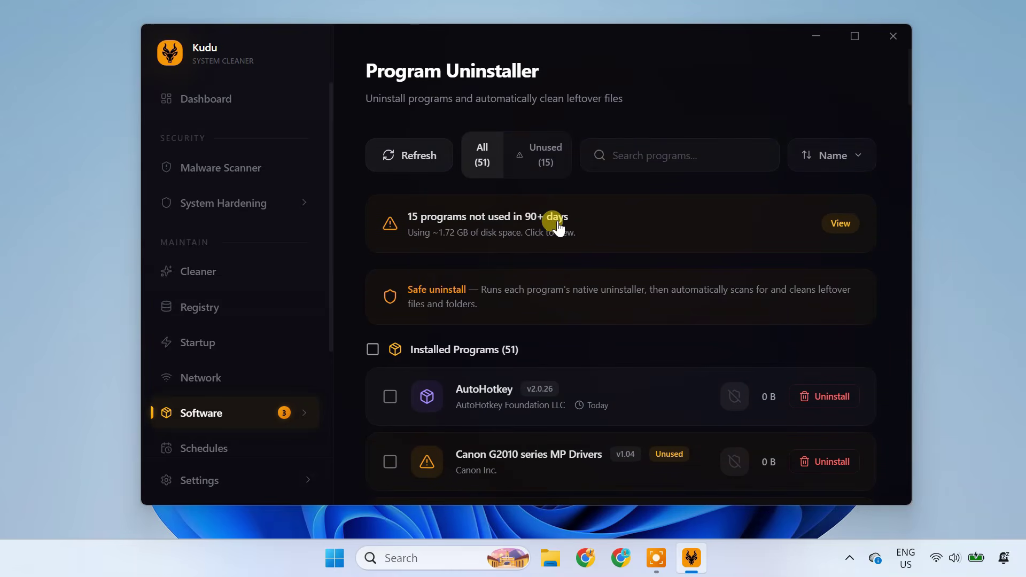
Show only the programs unused for 90+ days and uninstall SamFw Tool together with its leftover files
click(845, 228)
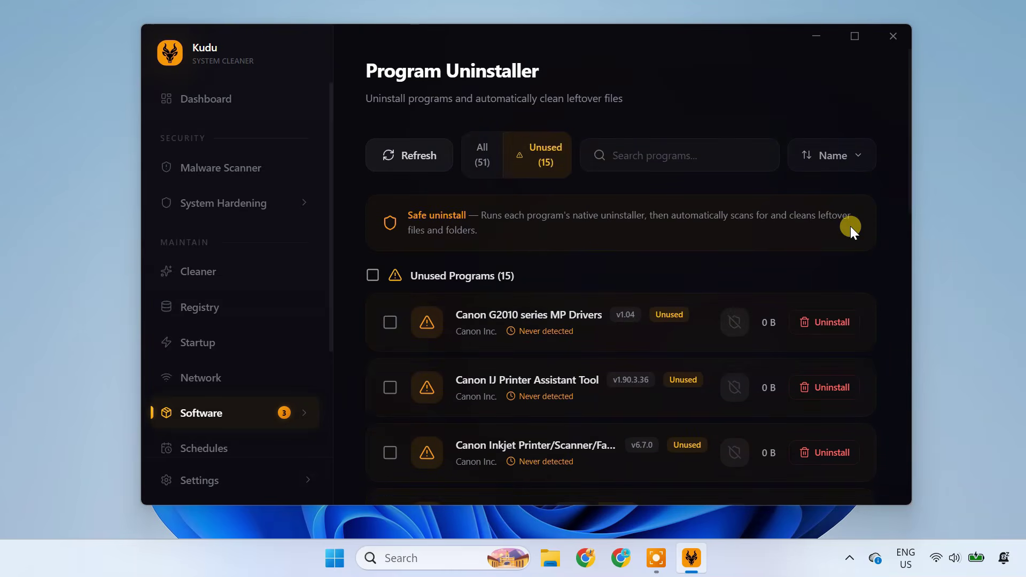
scroll(639, 363, down, 5)
scroll(639, 363, down, 4)
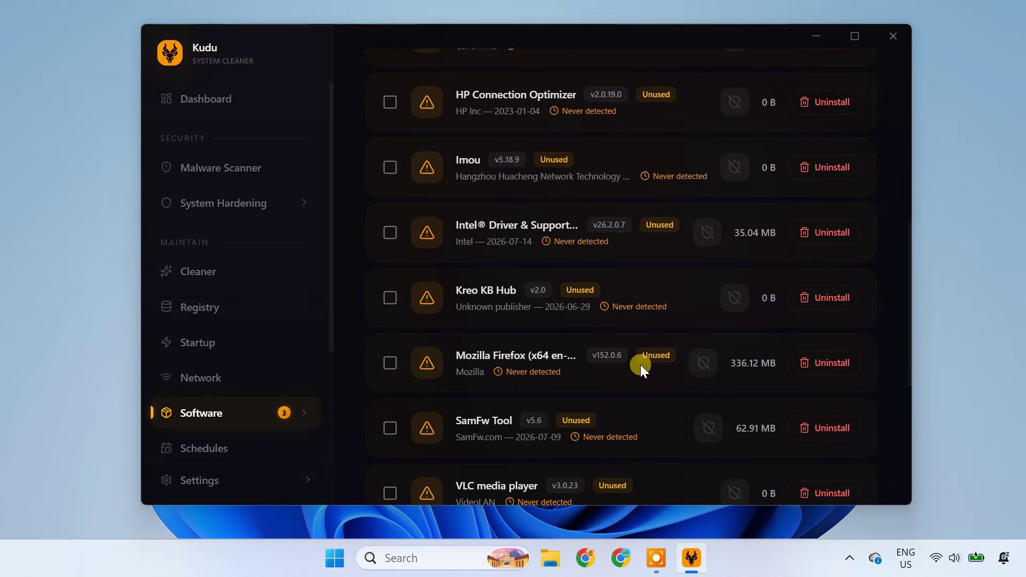
scroll(641, 365, down, 1)
click(384, 354)
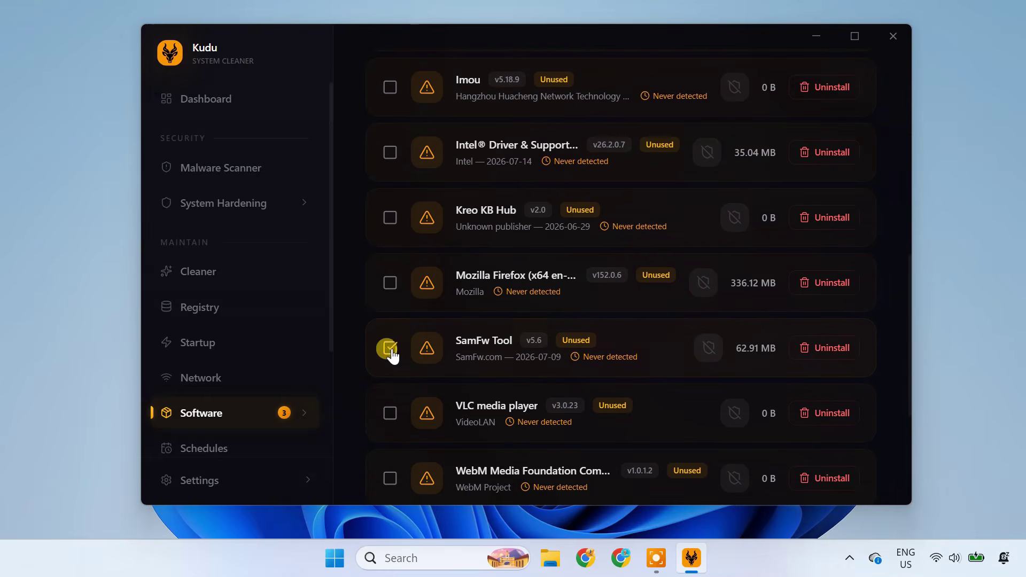
click(818, 355)
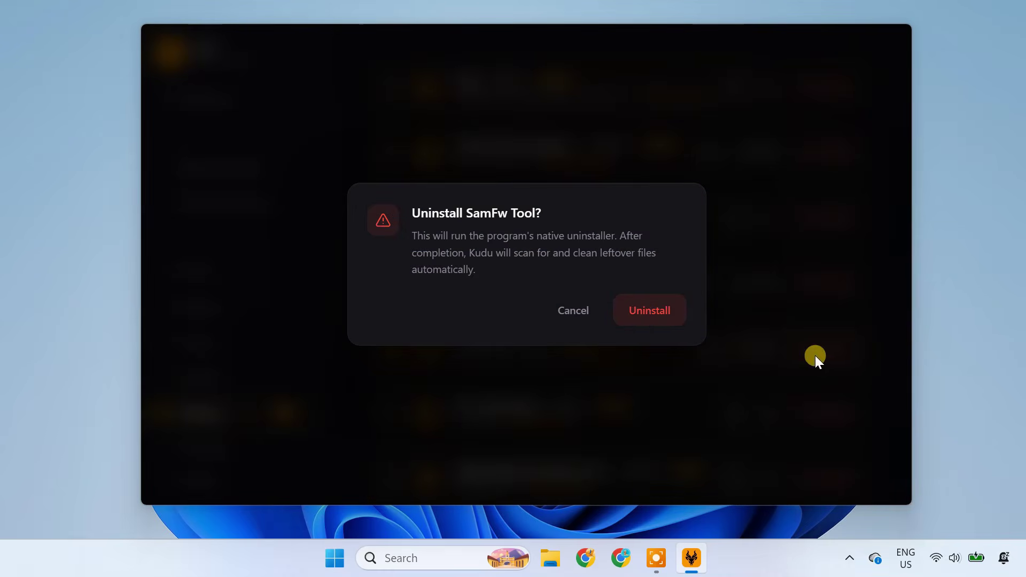
click(645, 314)
click(571, 338)
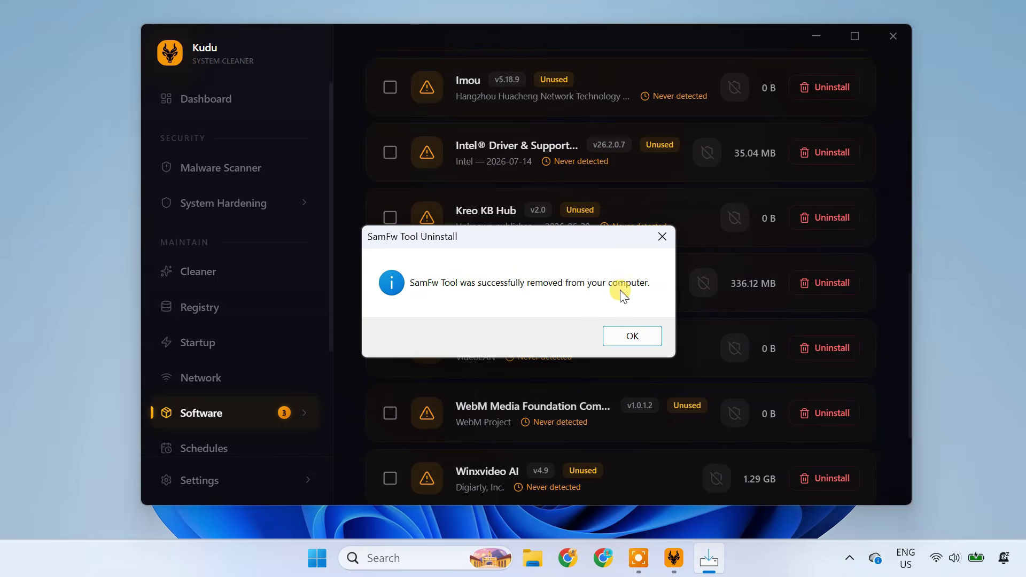
click(643, 342)
Review the remaining unused programs, return to the full list of installed programs and uninstall Copilot
scroll(642, 342, down, 3)
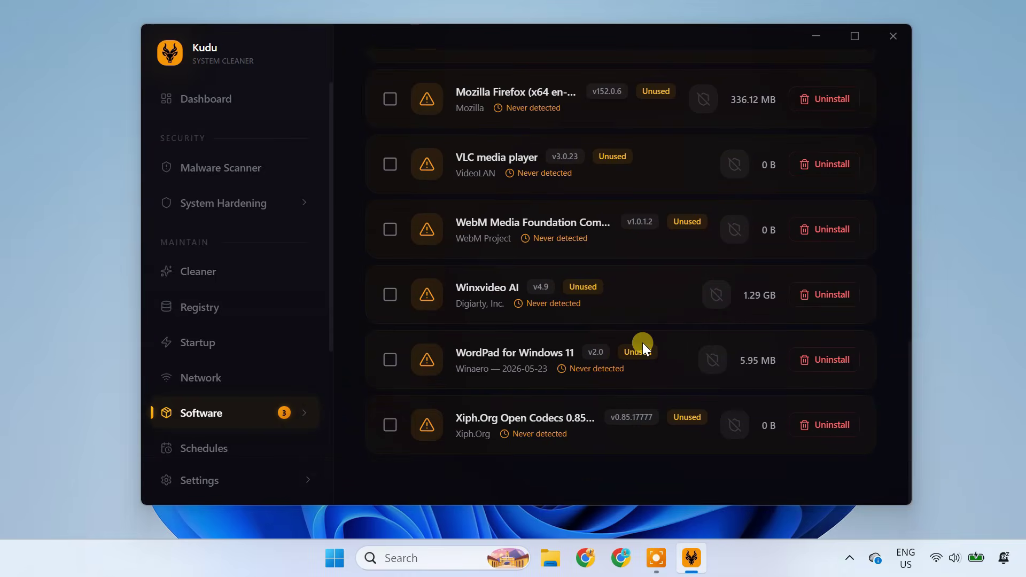
scroll(642, 342, up, 10)
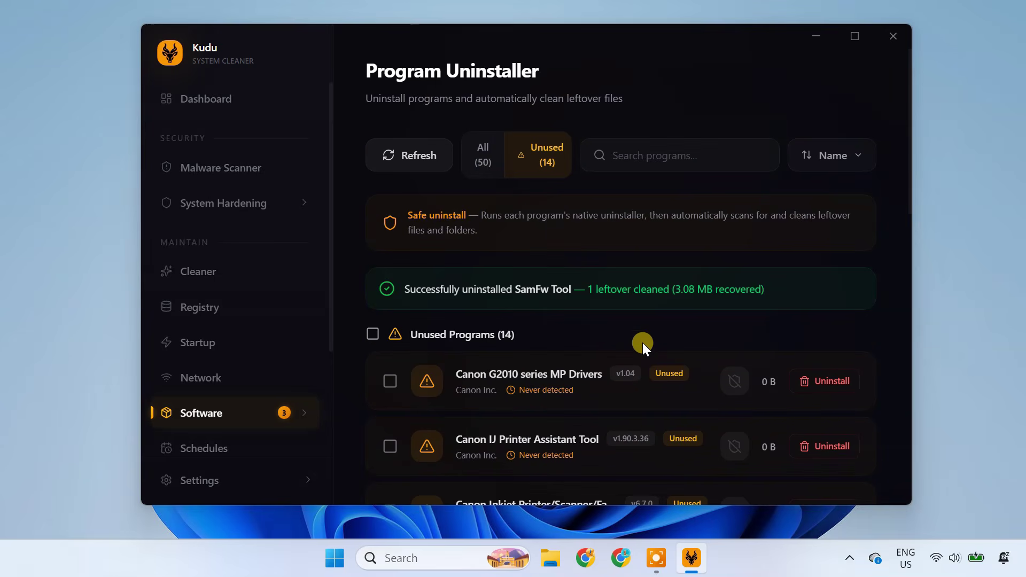
click(483, 163)
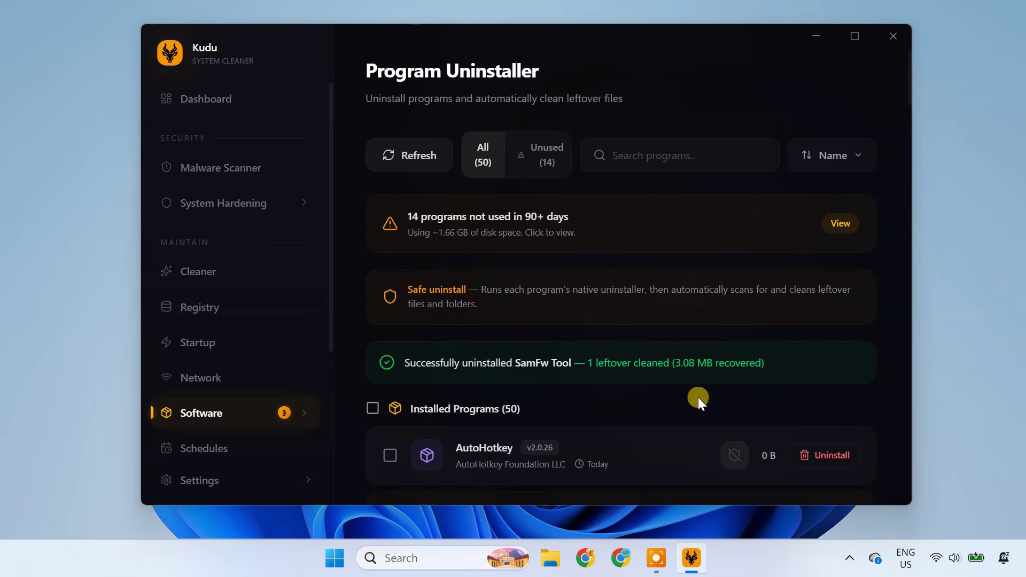
Open the Bloatware Remover, scan the installed packages and review the removable apps found
click(286, 416)
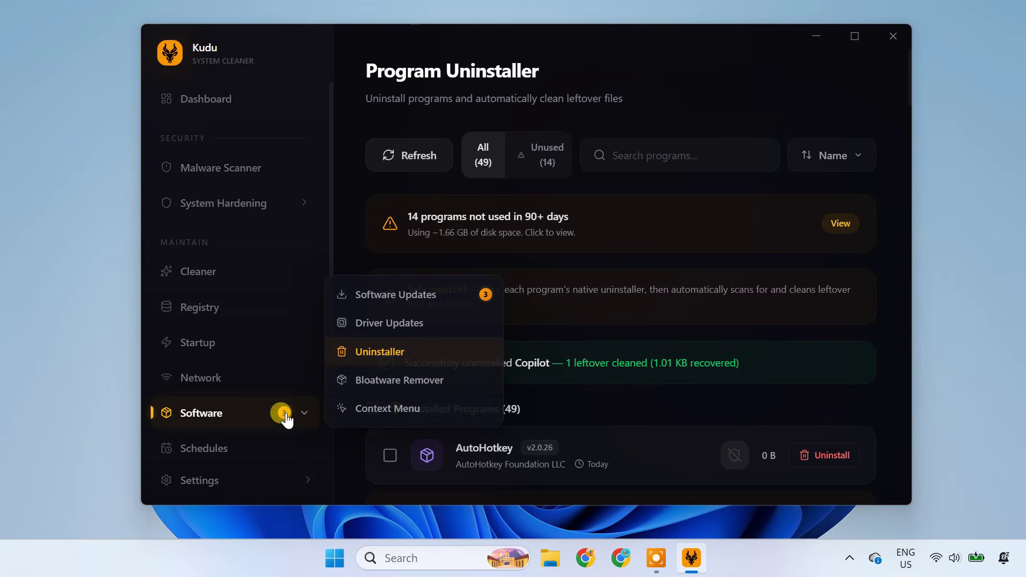
click(391, 381)
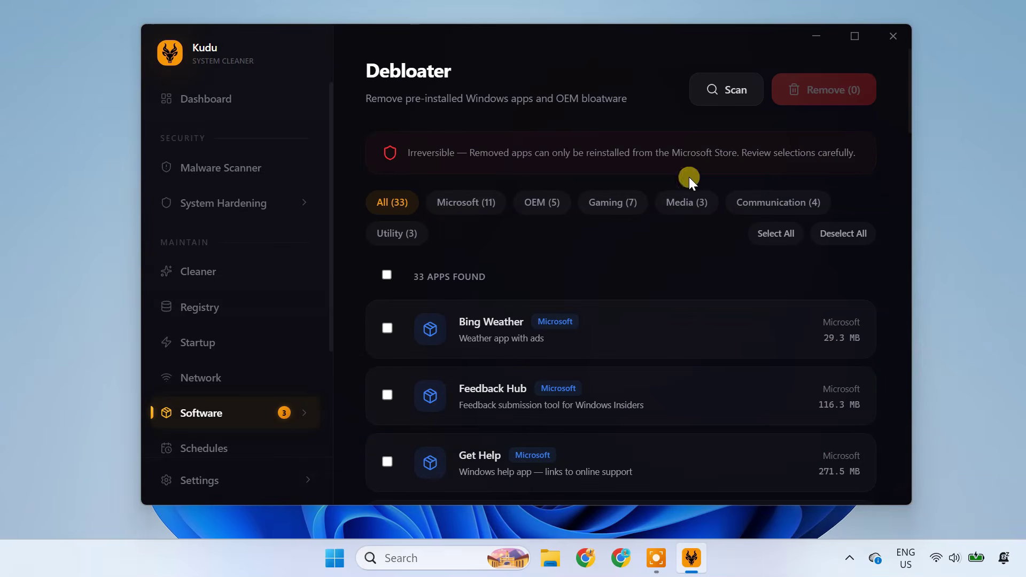
click(724, 92)
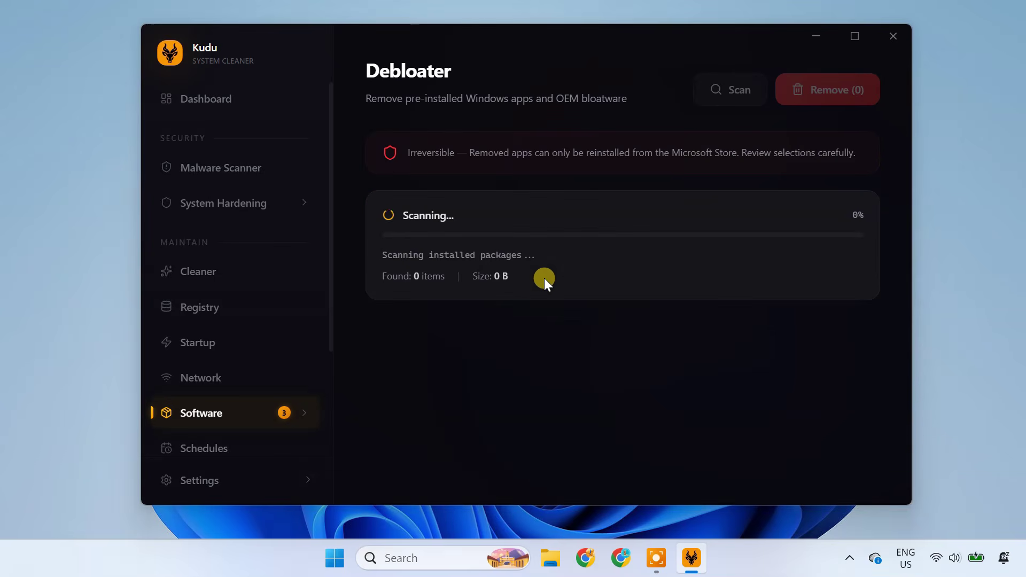
scroll(597, 342, down, 2)
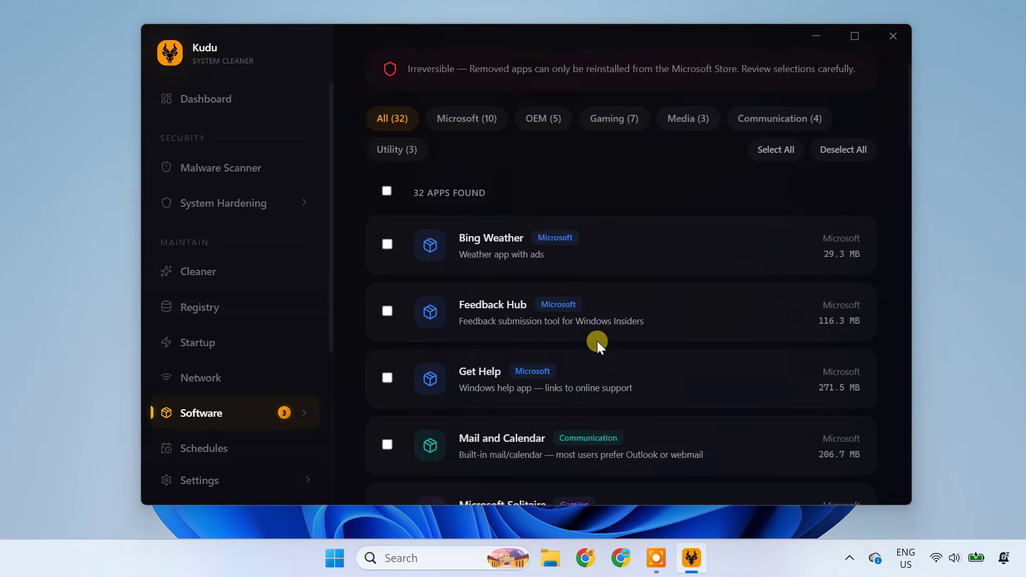
scroll(535, 361, down, 4)
scroll(541, 367, down, 4)
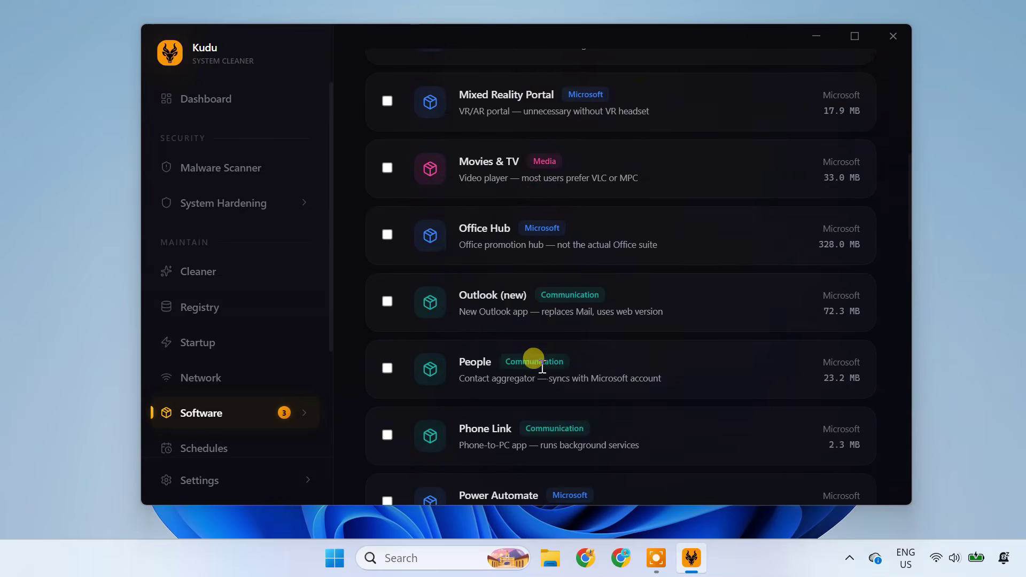
scroll(543, 367, down, 5)
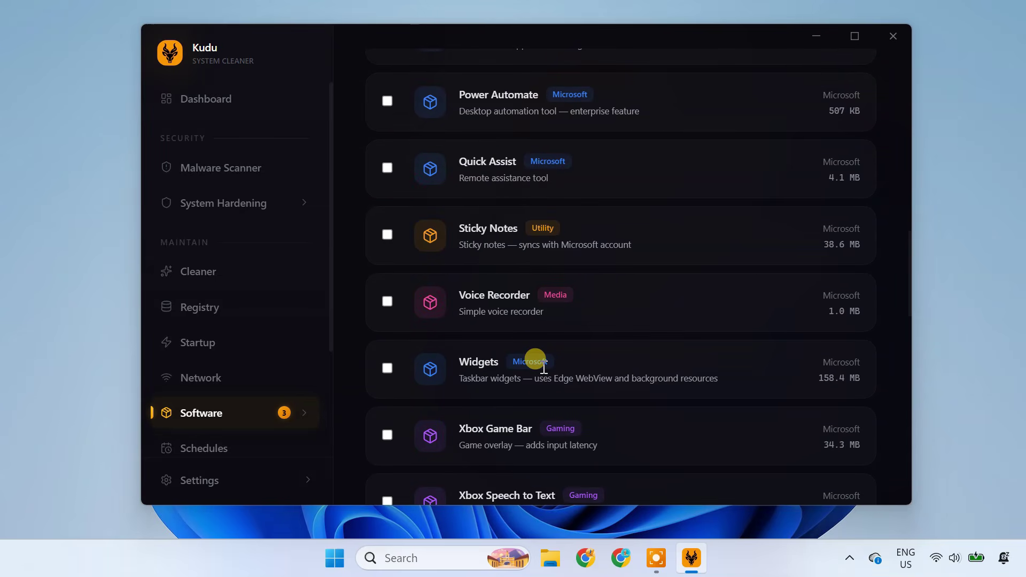
Select nine bloatware apps, including Xbox Game Bar, Xbox Speech to Text, Groove Music, Bing Search, Microsoft Solitaire and Bing Weather, and remove them
scroll(544, 368, down, 2)
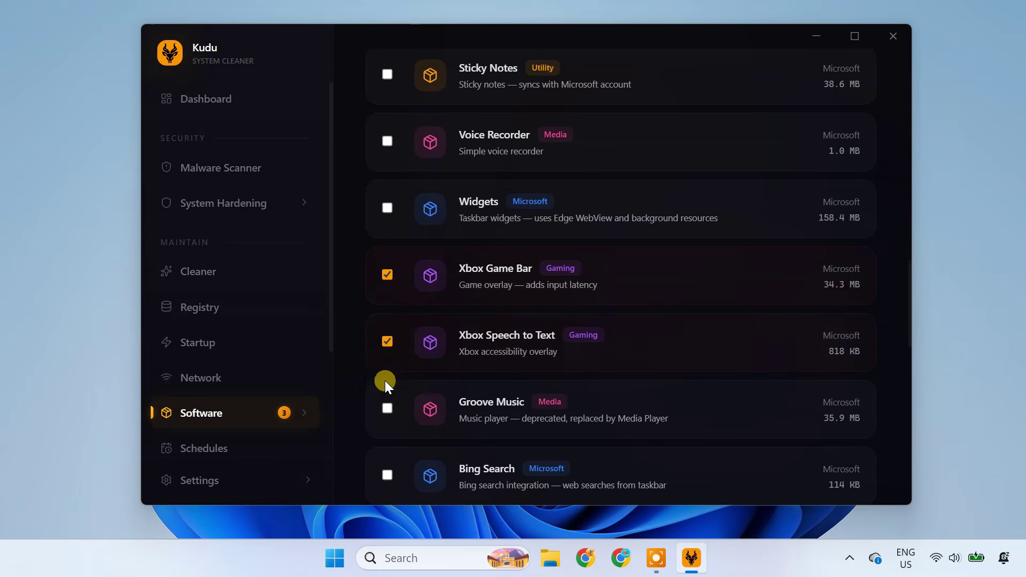
scroll(427, 406, down, 2)
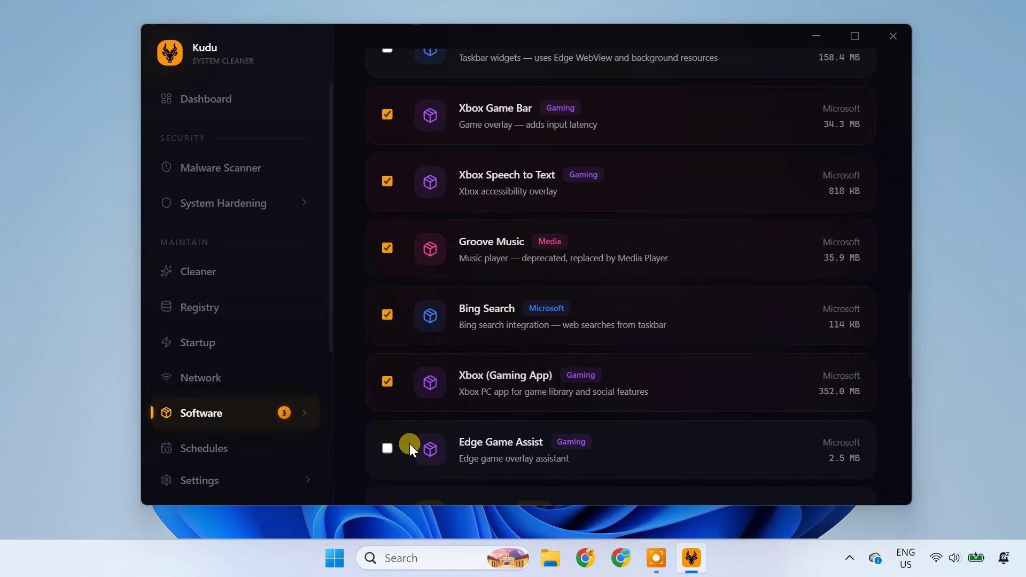
scroll(612, 363, up, 6)
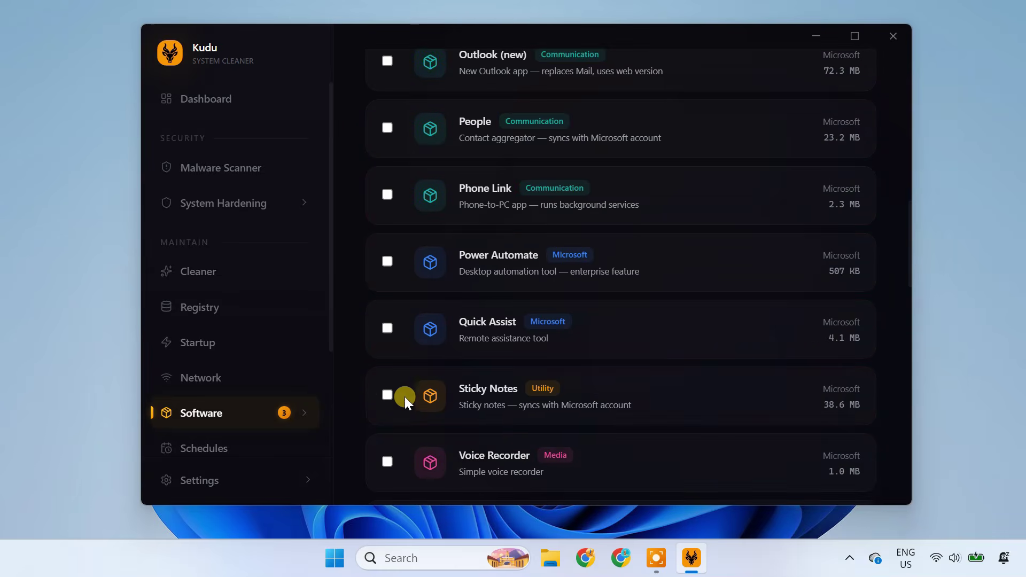
scroll(387, 394, up, 6)
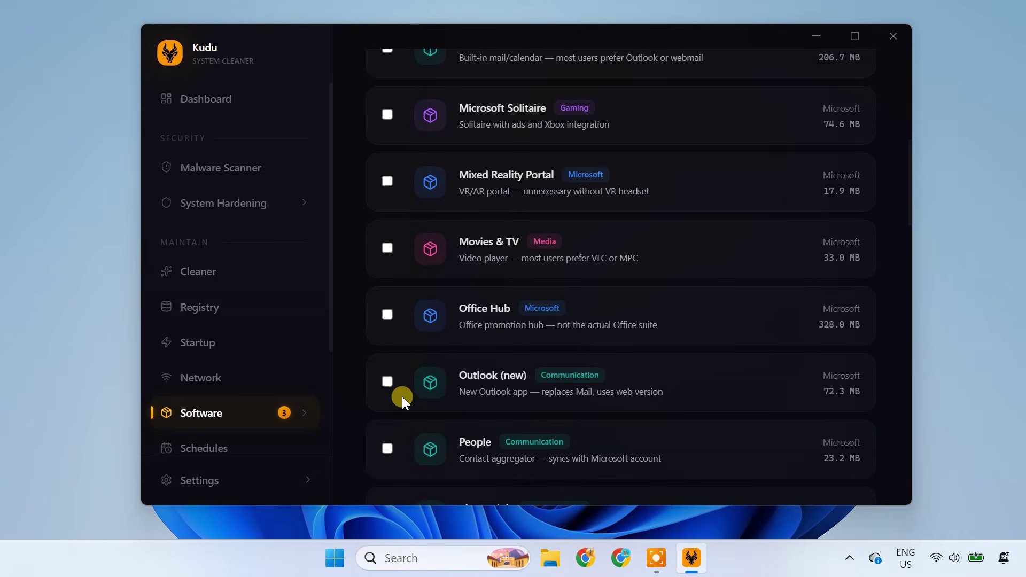
scroll(402, 397, up, 1)
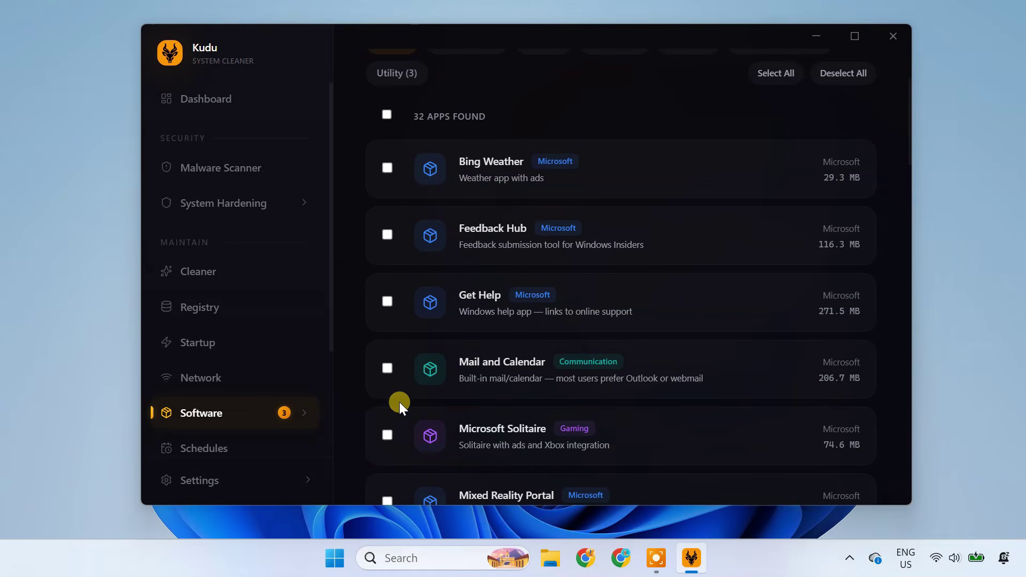
click(387, 435)
scroll(412, 374, up, 3)
click(387, 329)
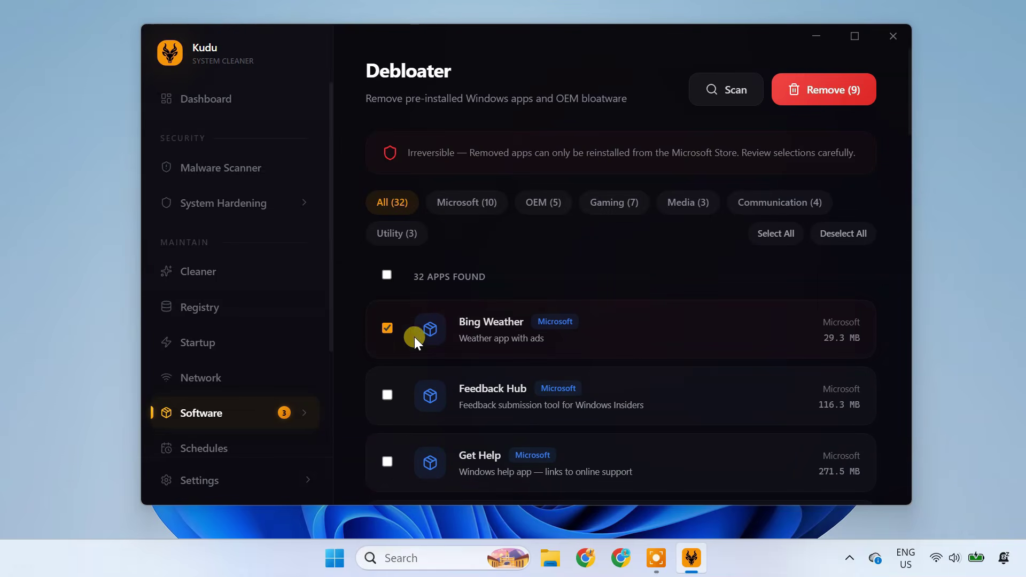
click(834, 100)
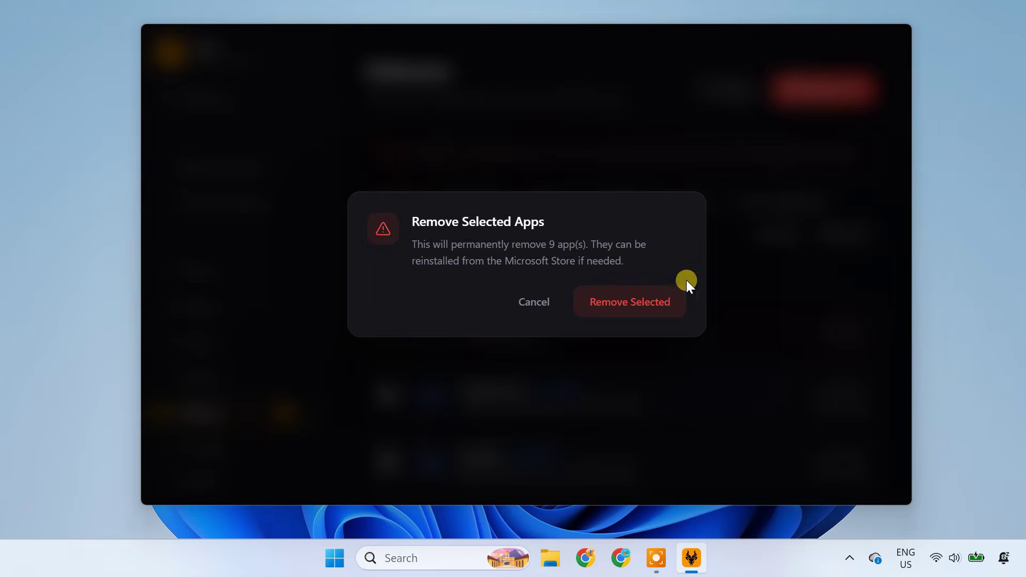
click(641, 307)
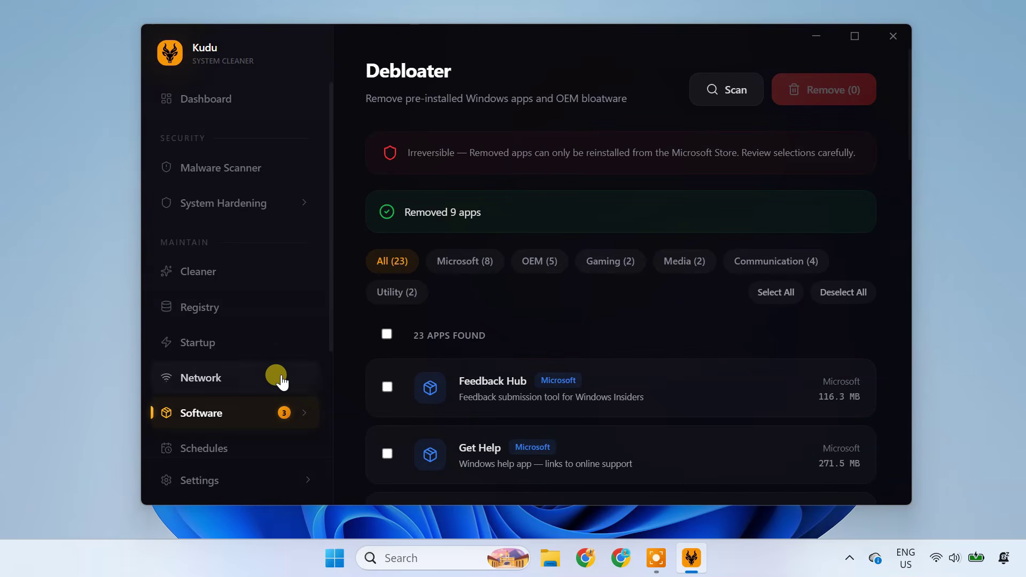
Open Game Mode and examine which Windows services it can disable
scroll(275, 378, down, 3)
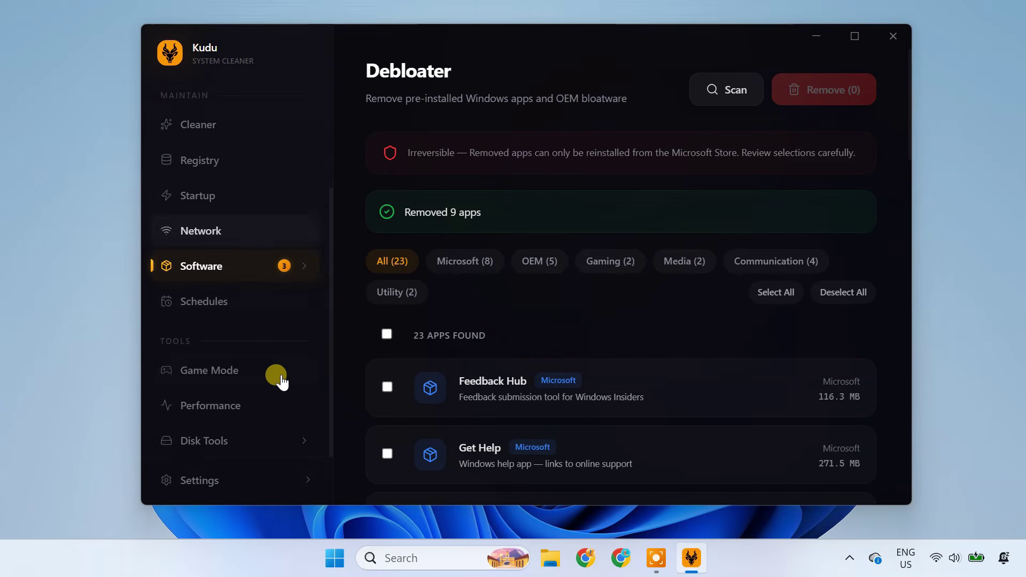
click(213, 382)
scroll(740, 348, down, 5)
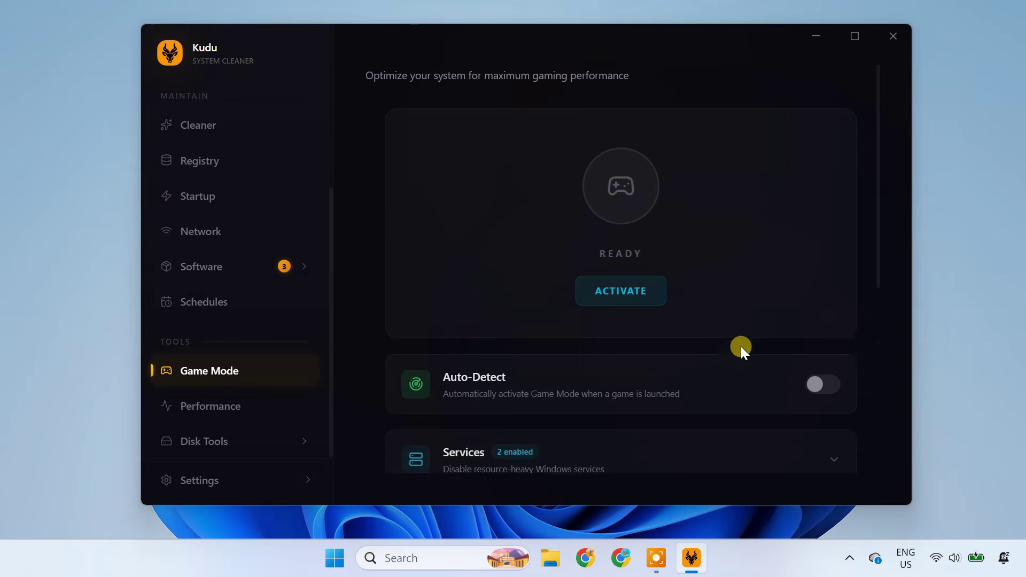
click(551, 266)
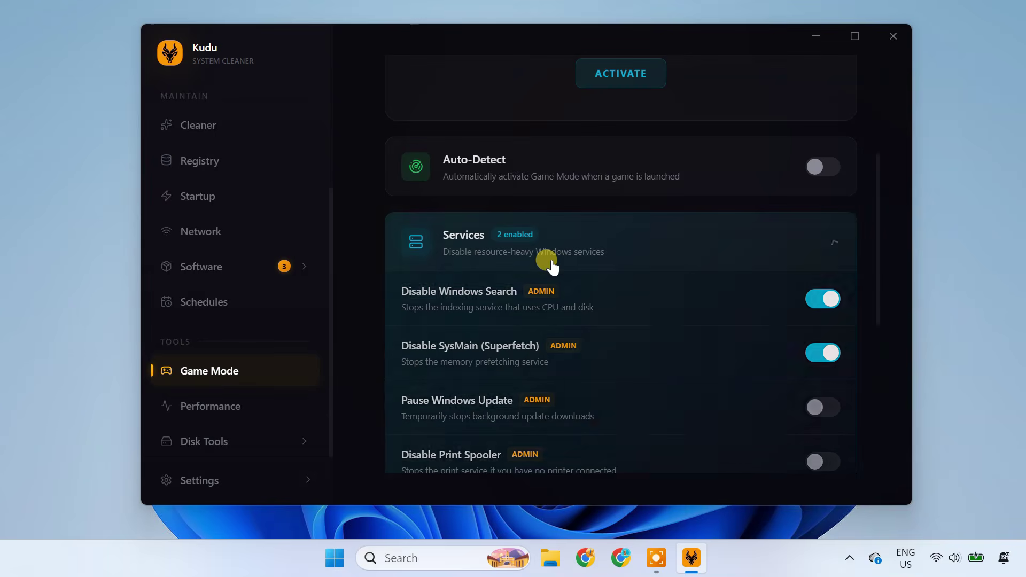
scroll(655, 294, down, 4)
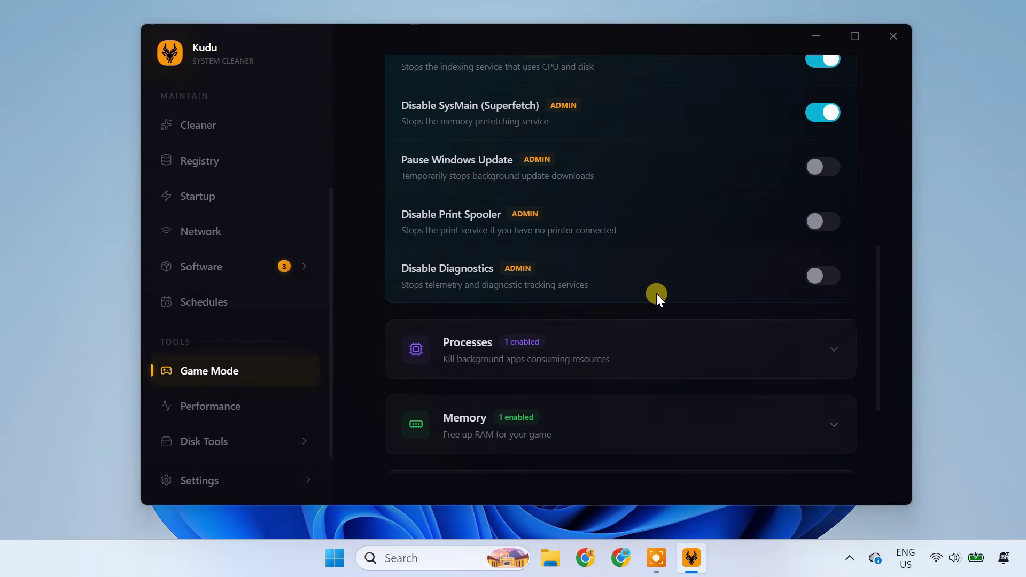
Examine the Processes, Memory and System optimization options of Game Mode
click(585, 362)
scroll(585, 361, down, 3)
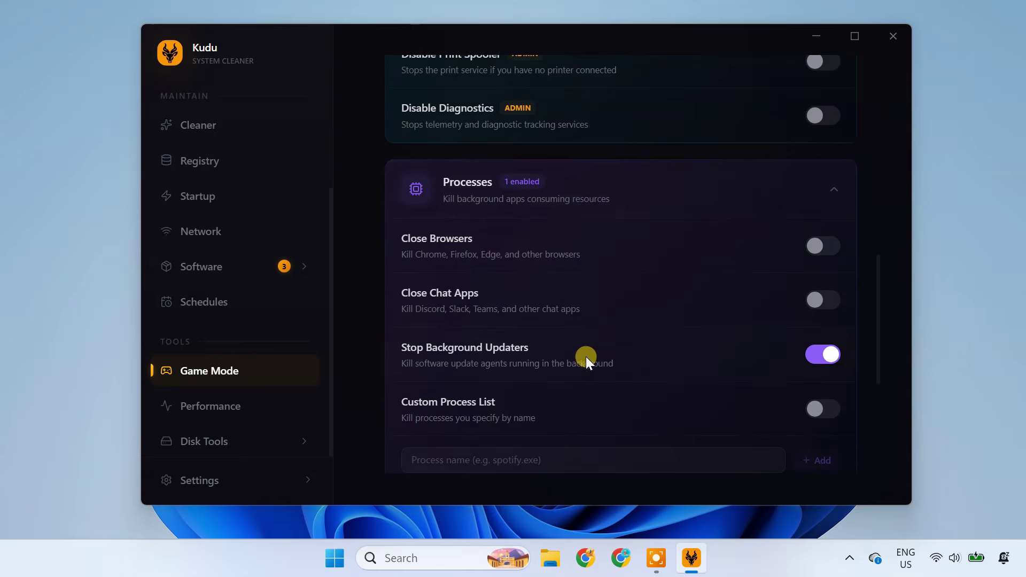
scroll(585, 360, down, 4)
click(544, 334)
scroll(570, 367, down, 2)
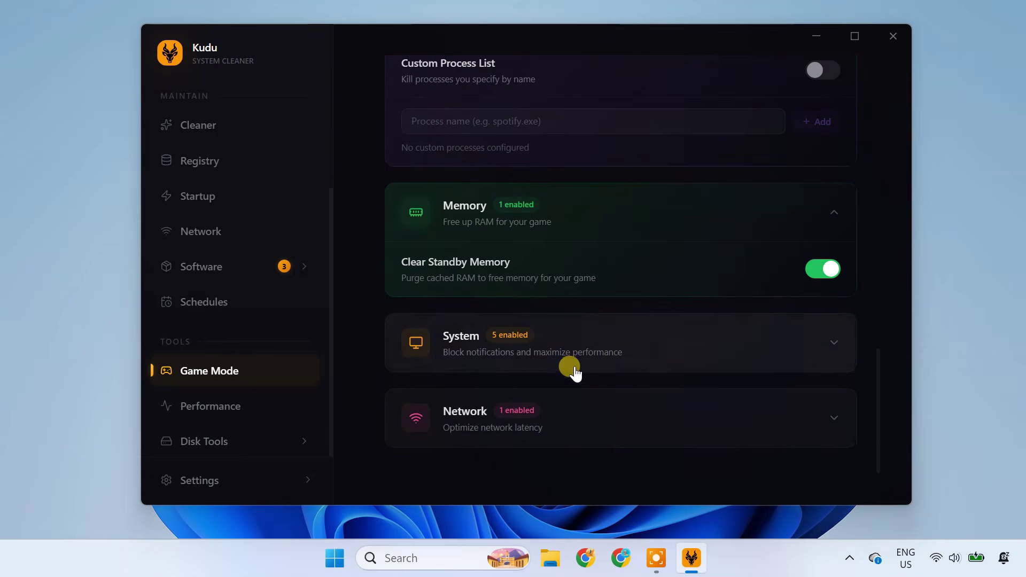
click(568, 355)
scroll(570, 353, down, 2)
scroll(570, 349, down, 4)
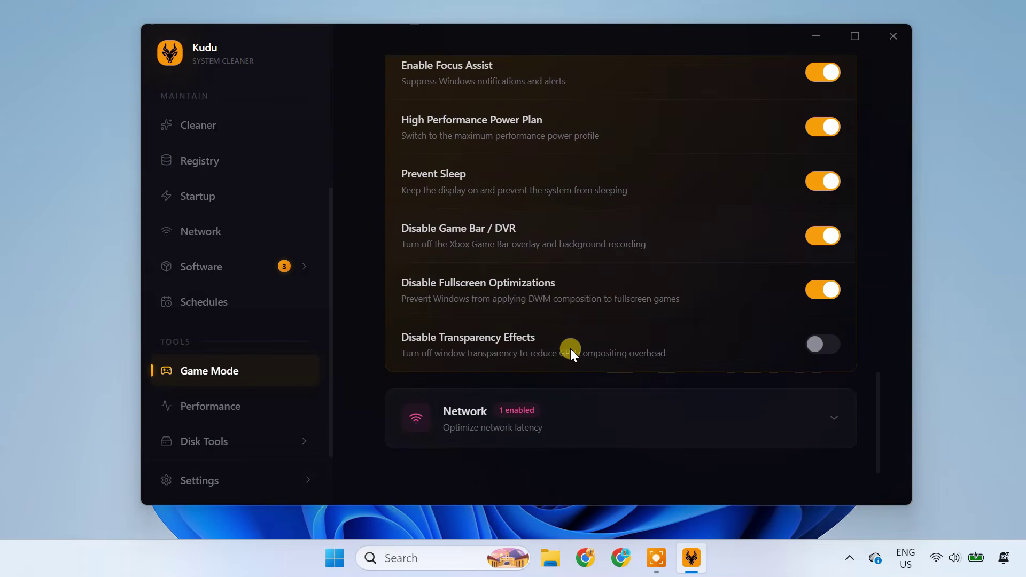
Examine the Network options of Game Mode and activate Game Mode
click(682, 409)
scroll(687, 406, down, 2)
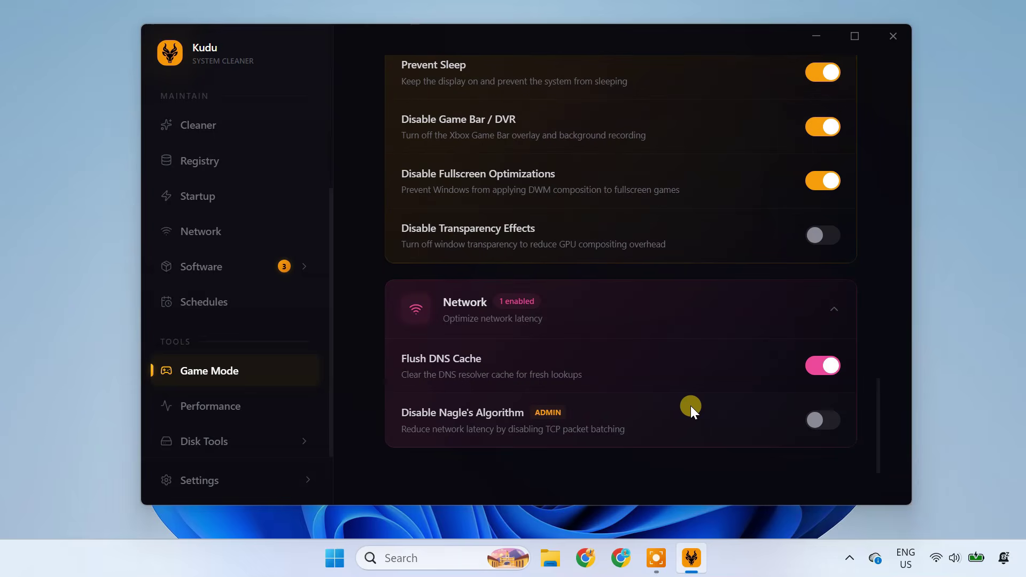
scroll(690, 406, up, 10)
scroll(691, 406, up, 8)
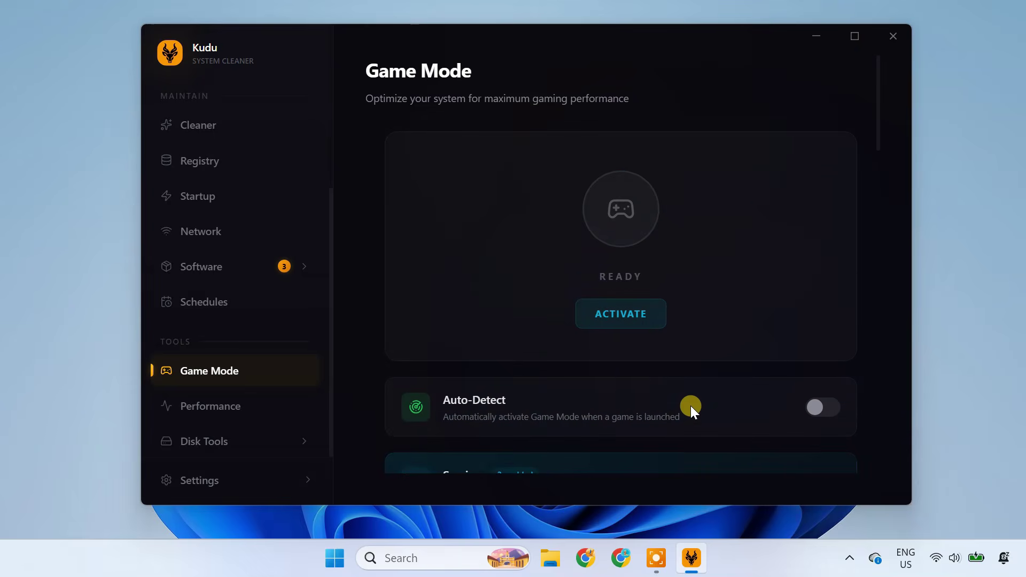
click(620, 322)
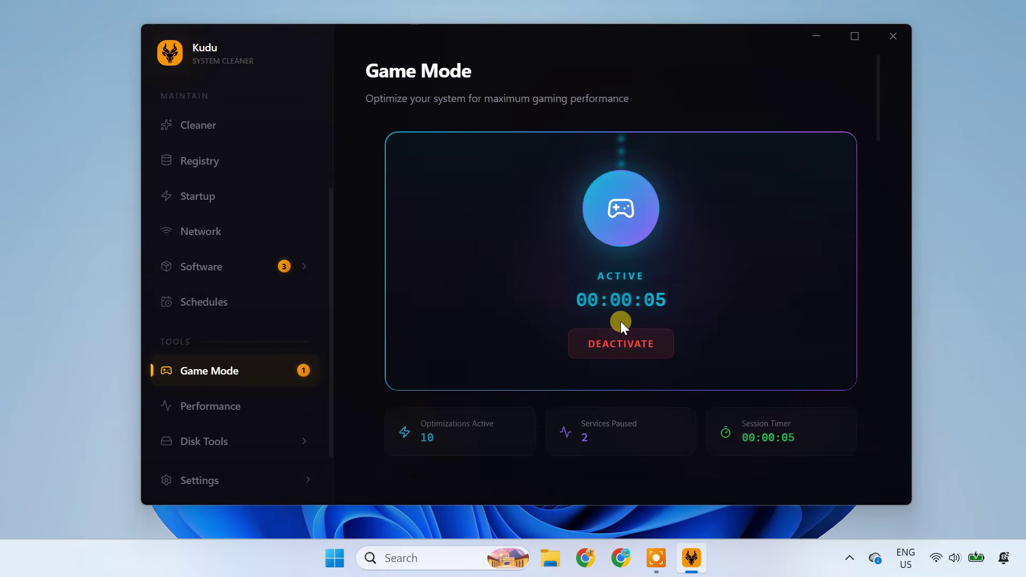
Turn on Auto-Detect so Game Mode activates automatically when a game is launched, and review its additional options
scroll(729, 365, down, 4)
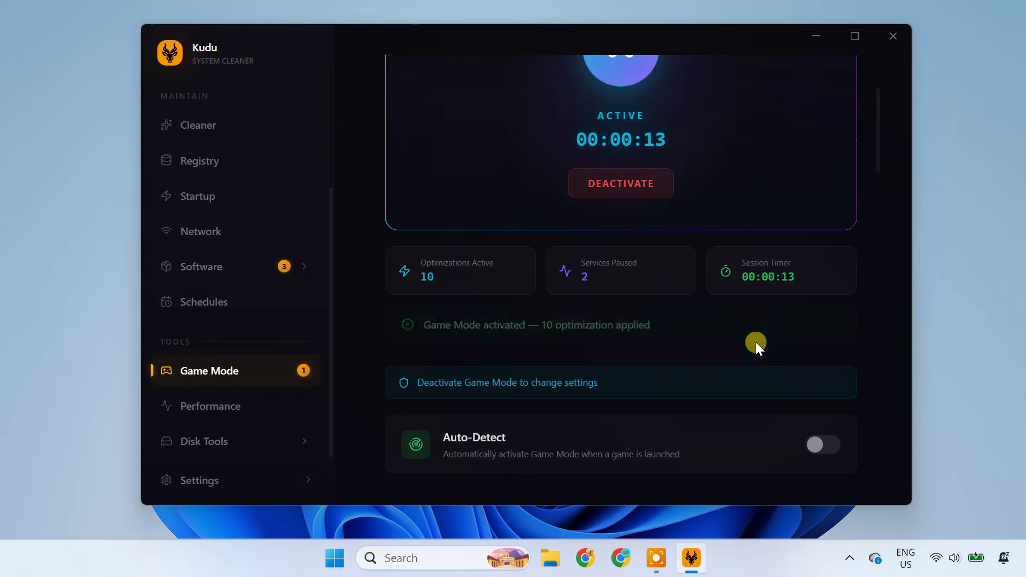
scroll(755, 342, down, 2)
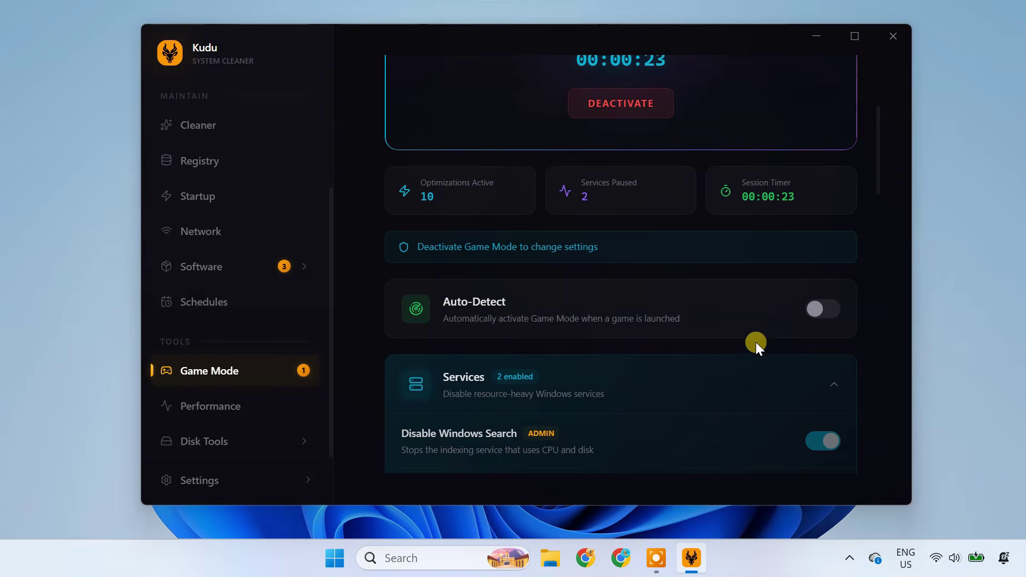
click(825, 320)
scroll(647, 358, down, 1)
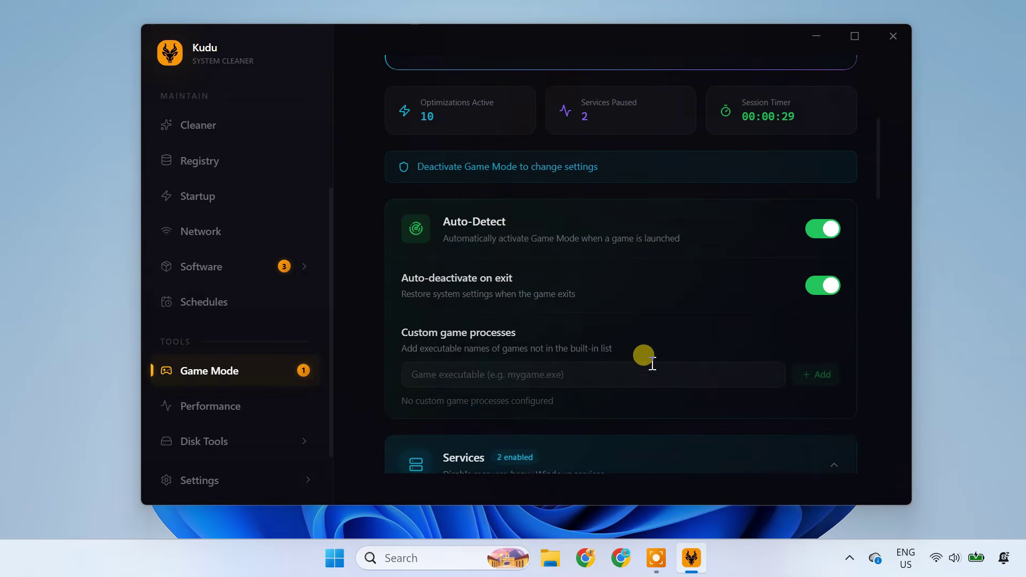
Deactivate Game Mode to restore the system settings
scroll(651, 364, up, 5)
scroll(651, 364, up, 2)
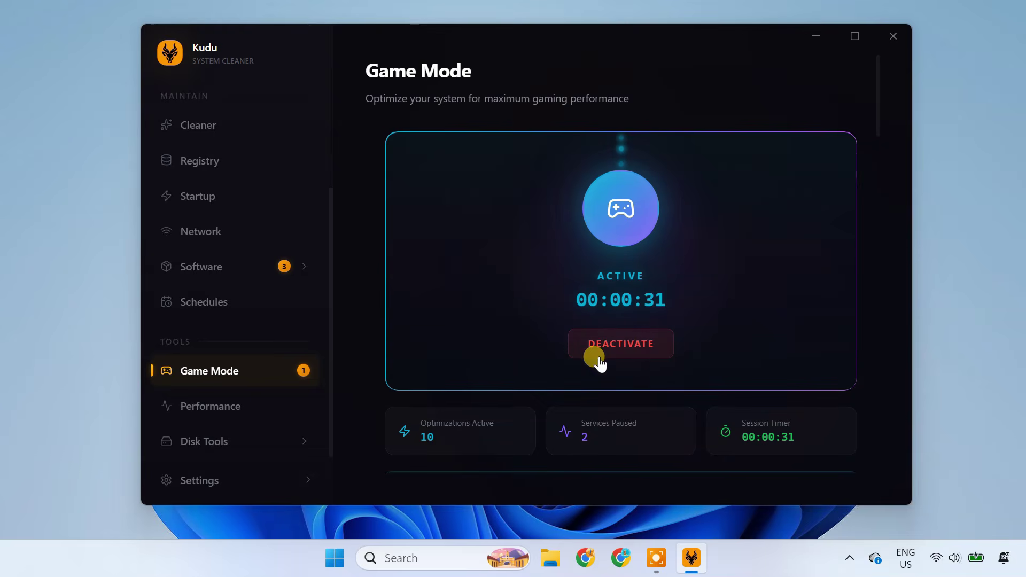
click(623, 351)
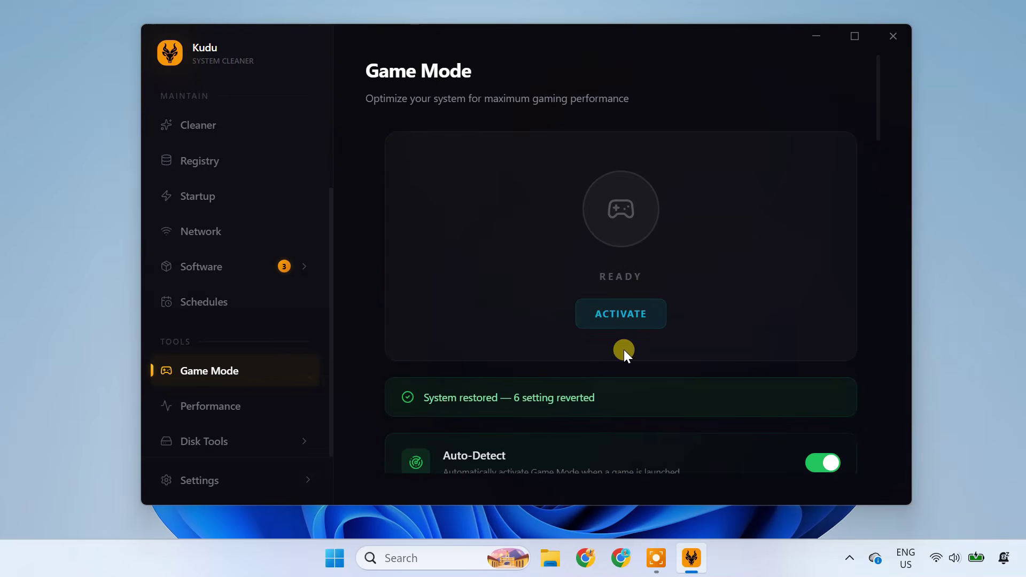
Scan the system for junk files with the Cleaner and permanently delete the selected items
click(205, 131)
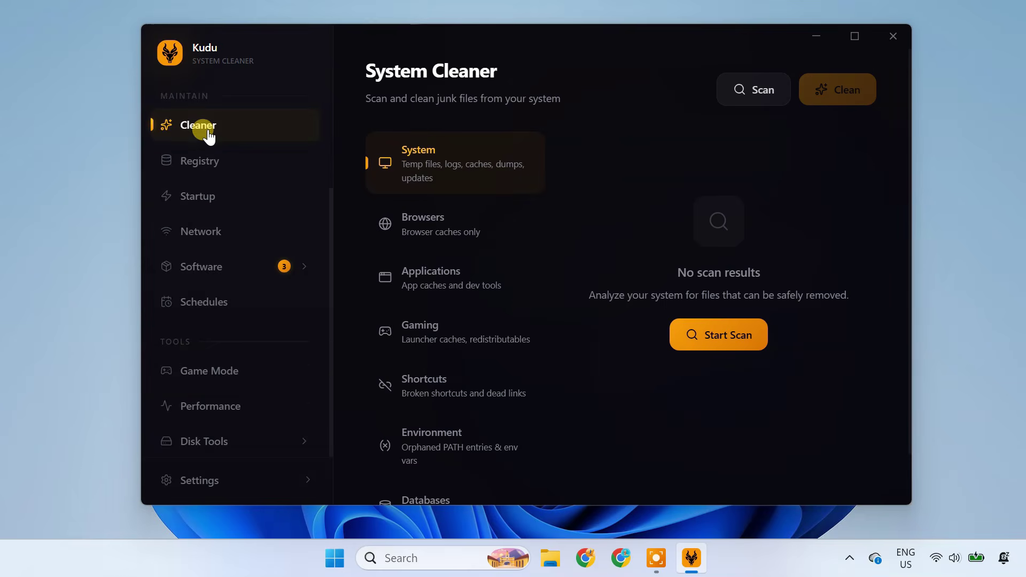
click(713, 342)
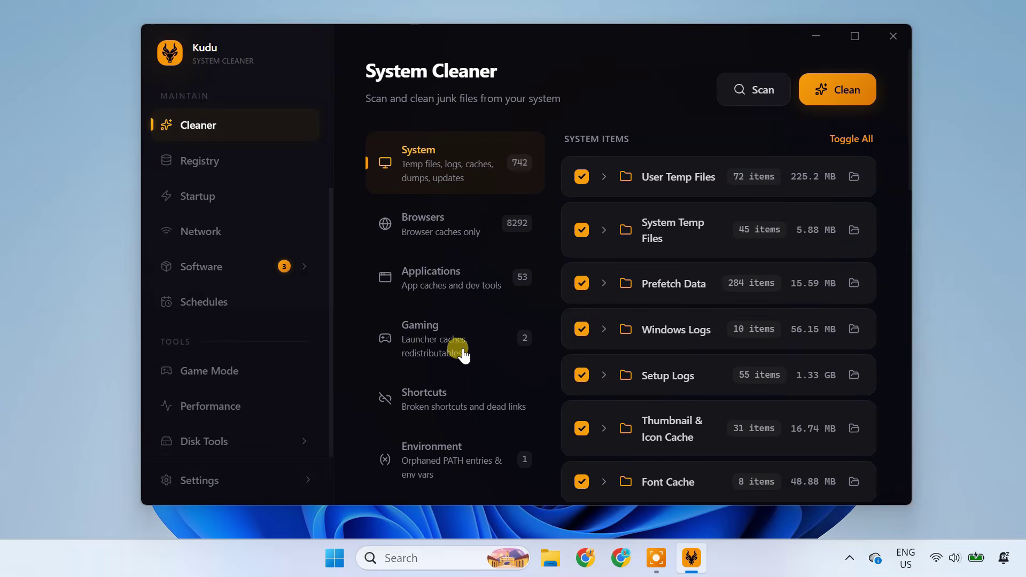
scroll(512, 406, down, 5)
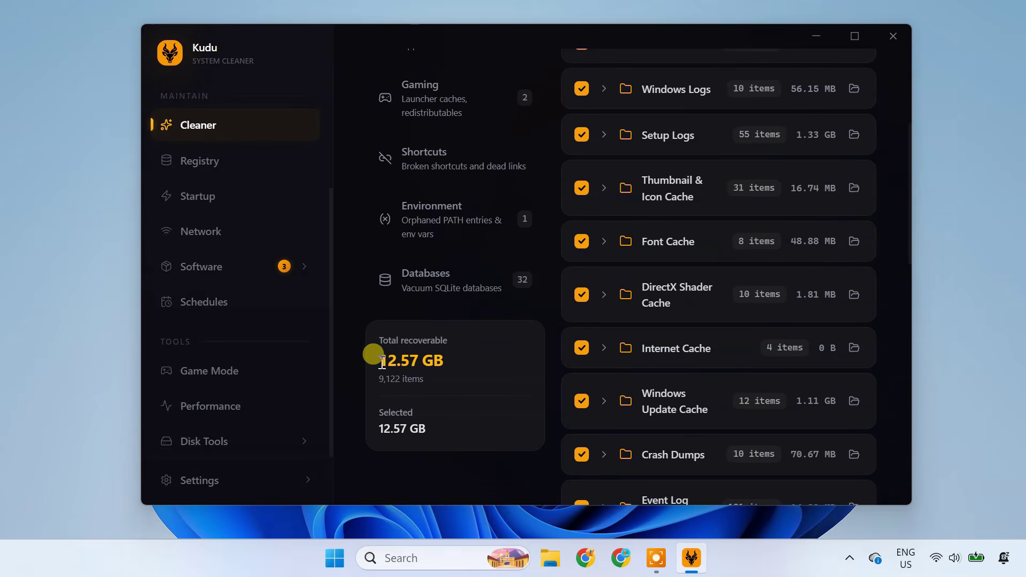
scroll(717, 378, up, 5)
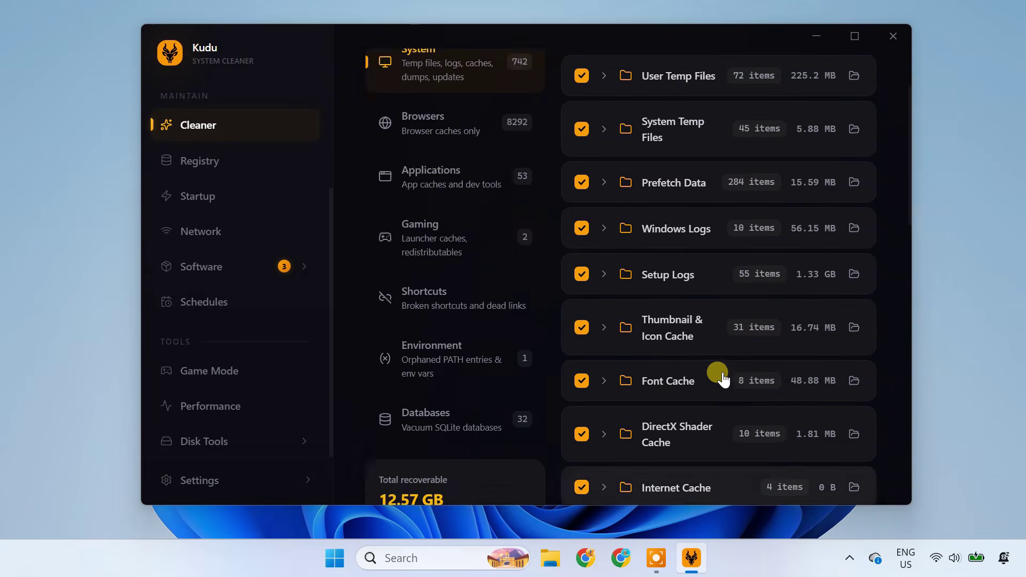
click(850, 94)
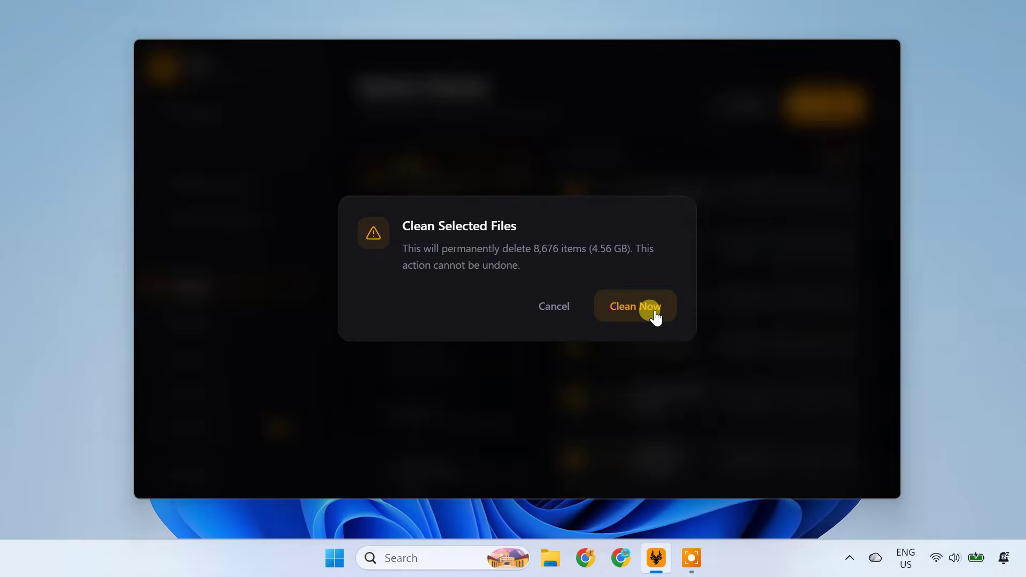
click(653, 312)
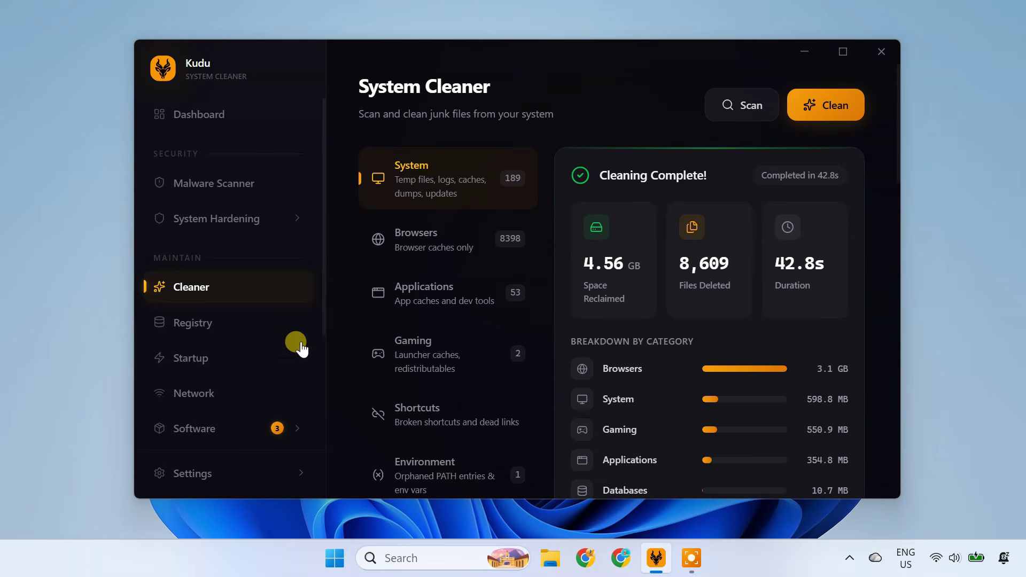
Scan the registry and system for issues and examine the entries listed under Registry Cleanup
click(206, 327)
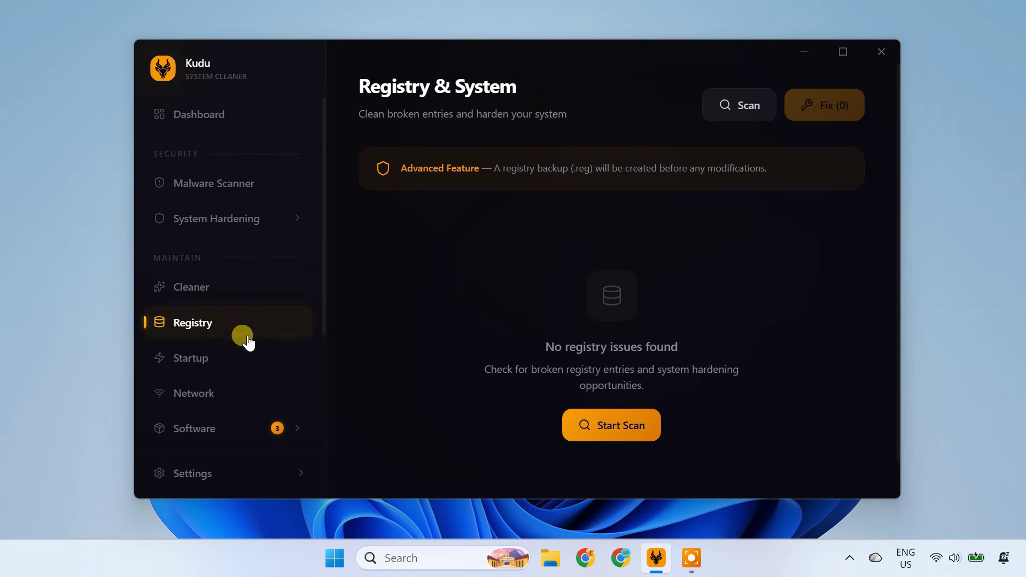
click(603, 432)
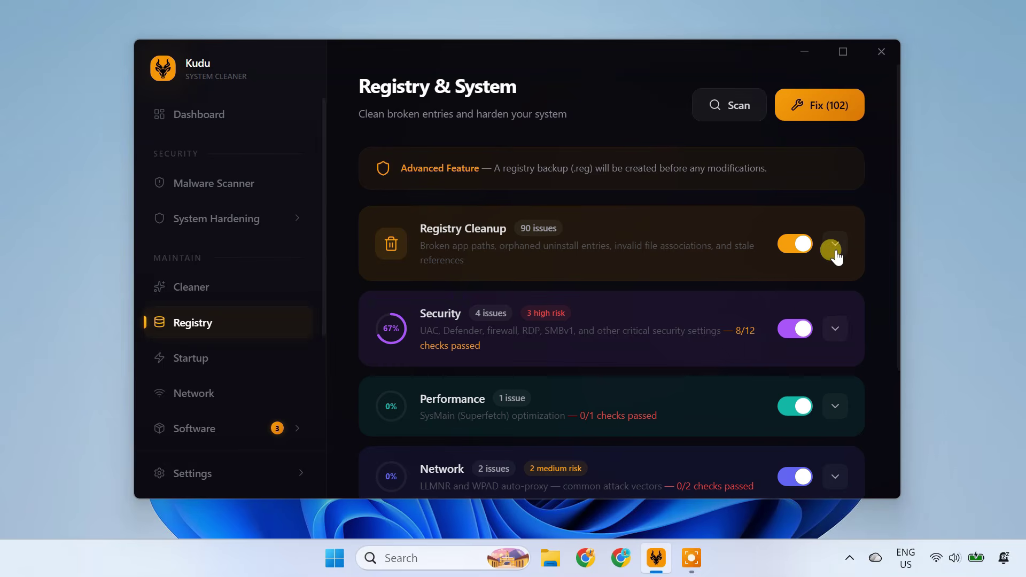
click(836, 246)
scroll(703, 342, down, 10)
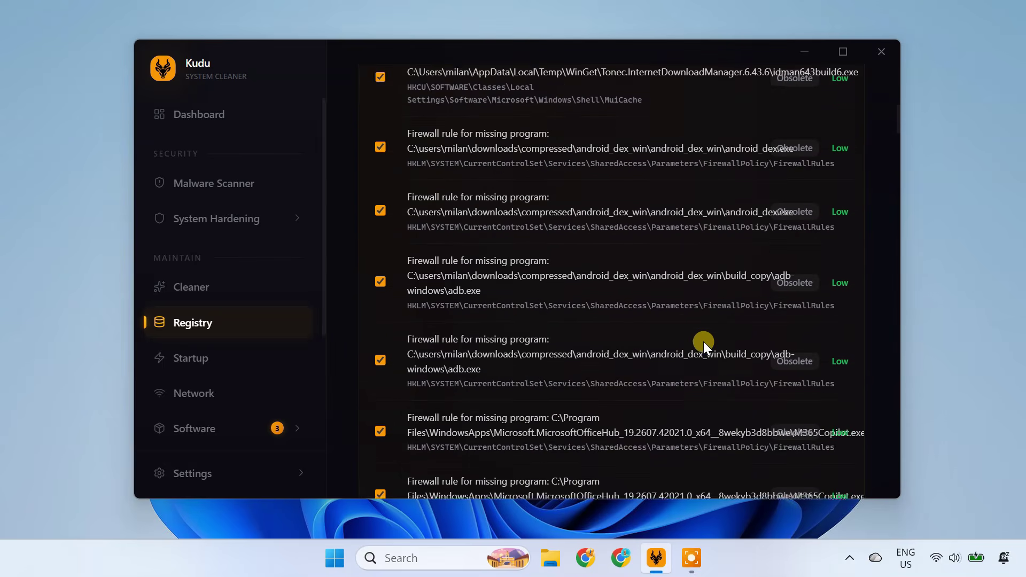
scroll(703, 342, up, 10)
click(834, 245)
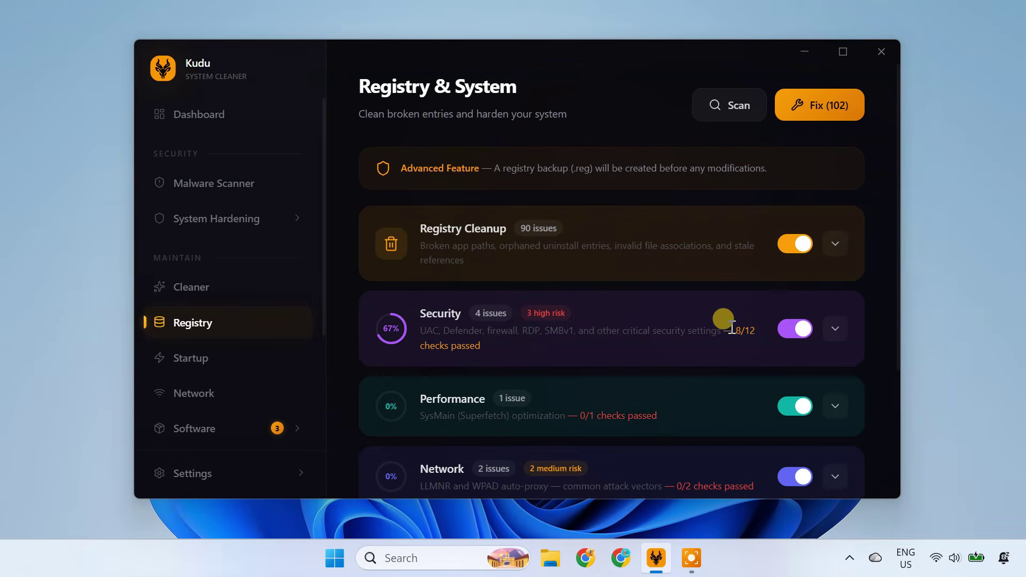
Review the Security issues and the remaining registry categories, and fix all selected entries
scroll(712, 326, down, 2)
click(832, 251)
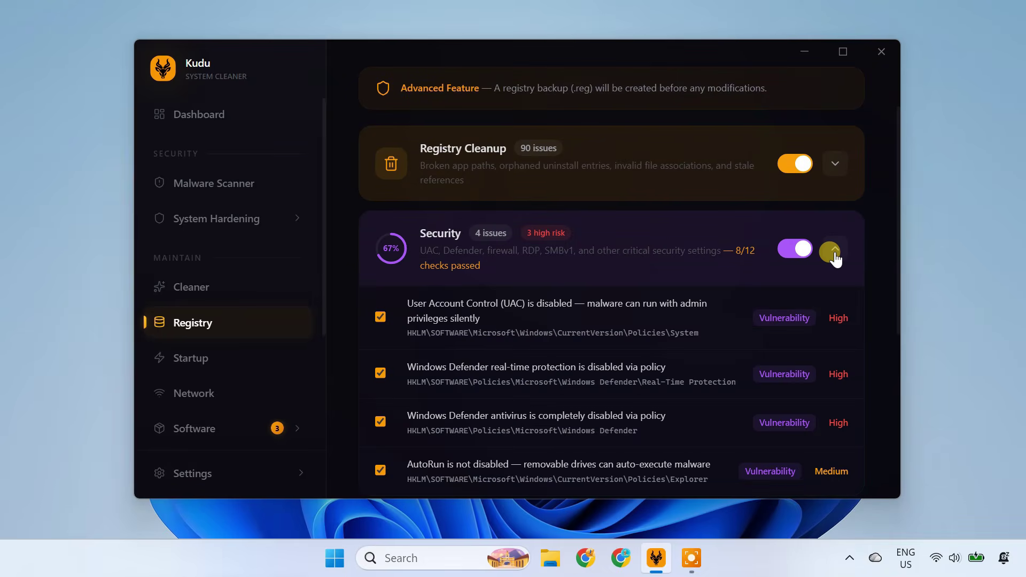
click(836, 256)
scroll(712, 333, down, 3)
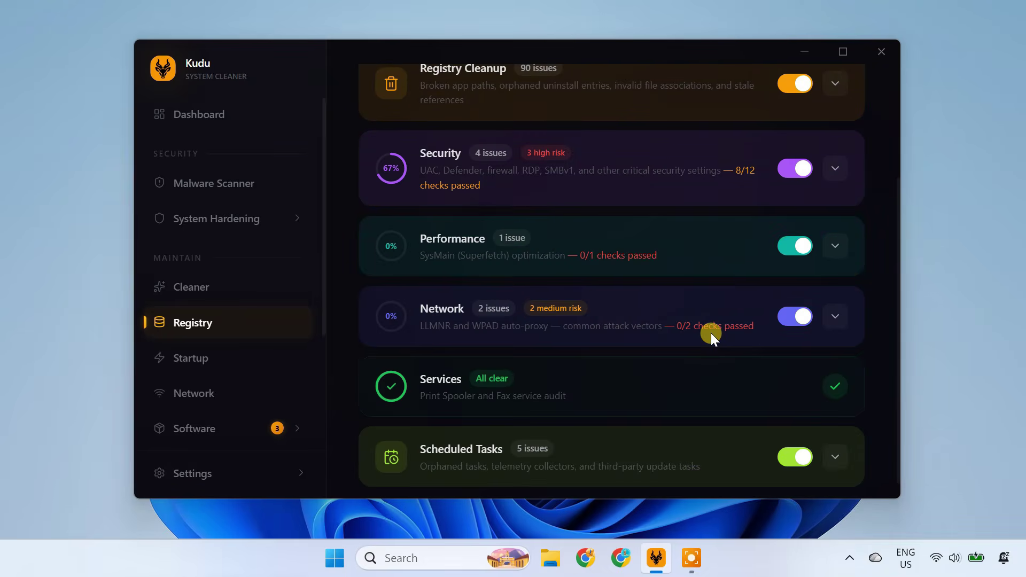
scroll(711, 332, up, 5)
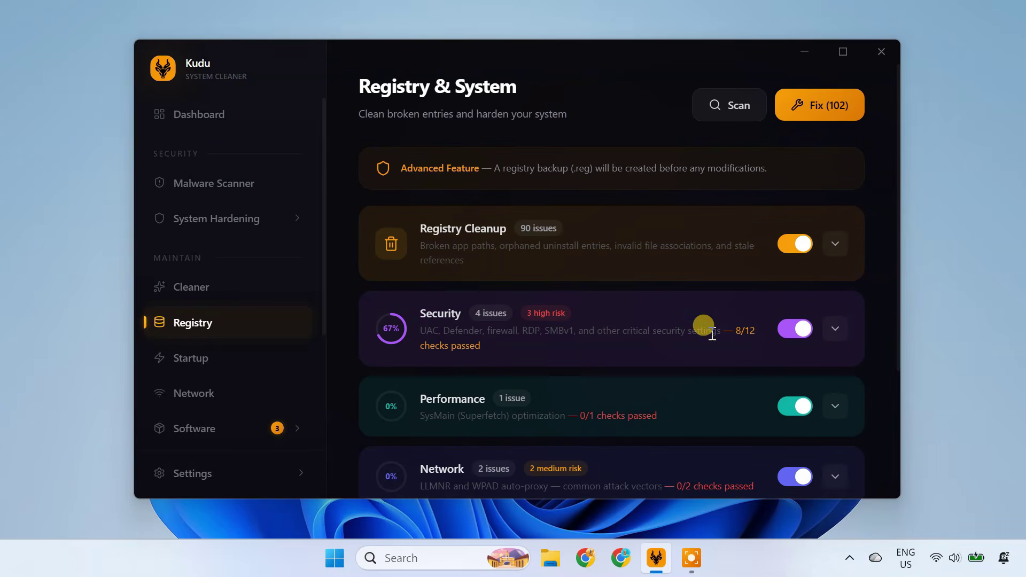
click(820, 118)
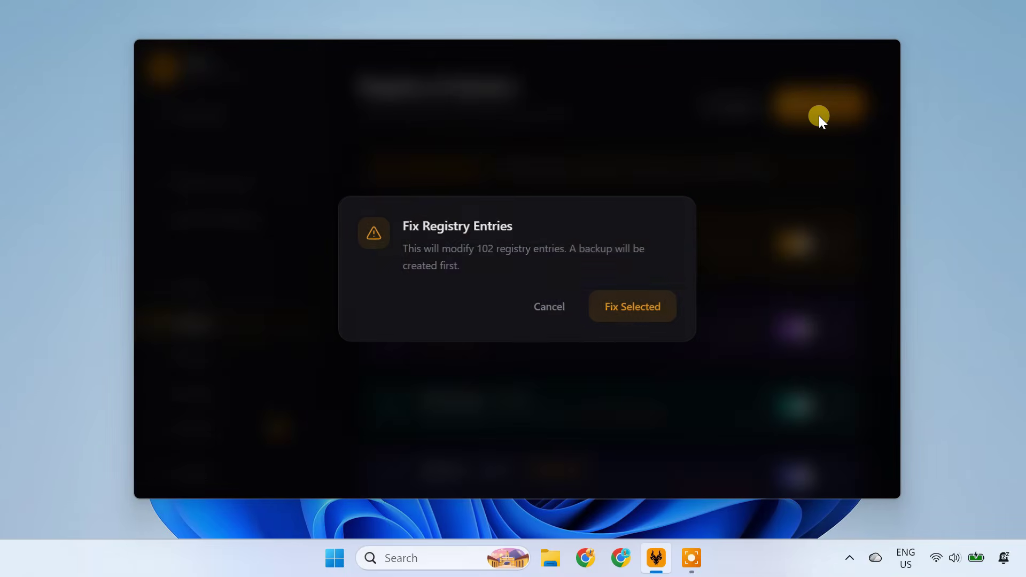
click(634, 308)
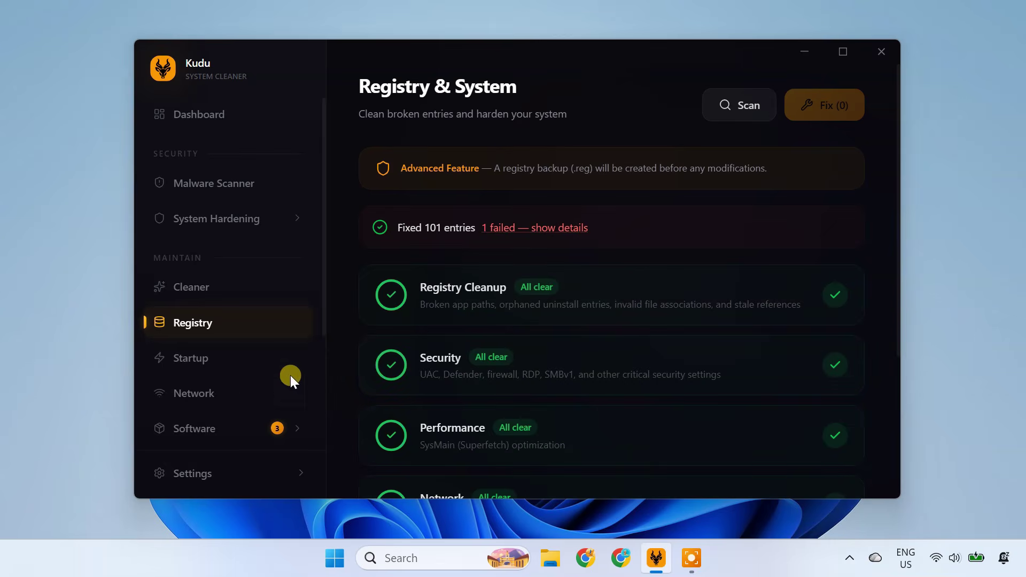
Open the Startup Manager and examine the boot time impact by application and the startup programs
click(209, 362)
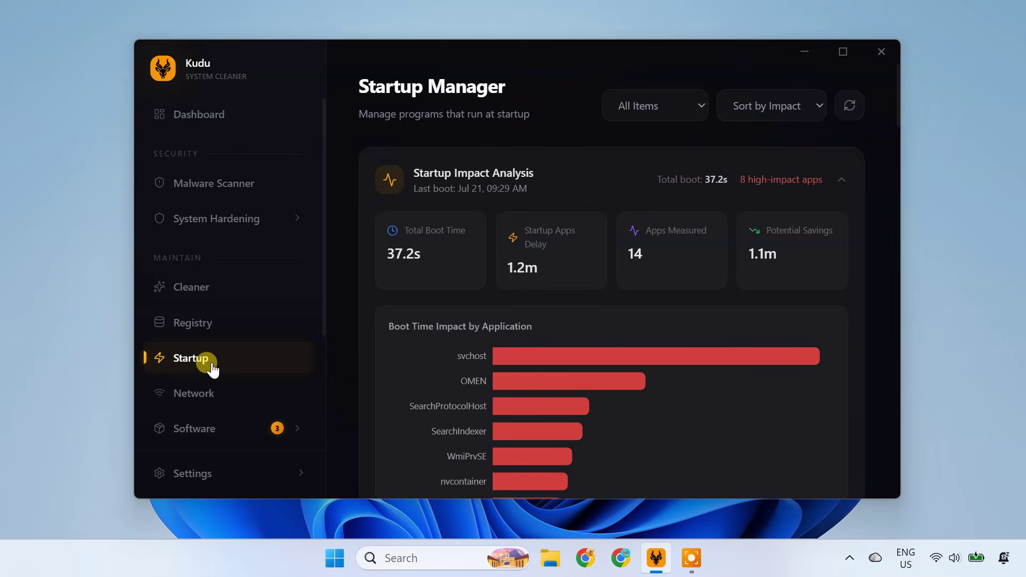
click(460, 270)
scroll(799, 322, down, 3)
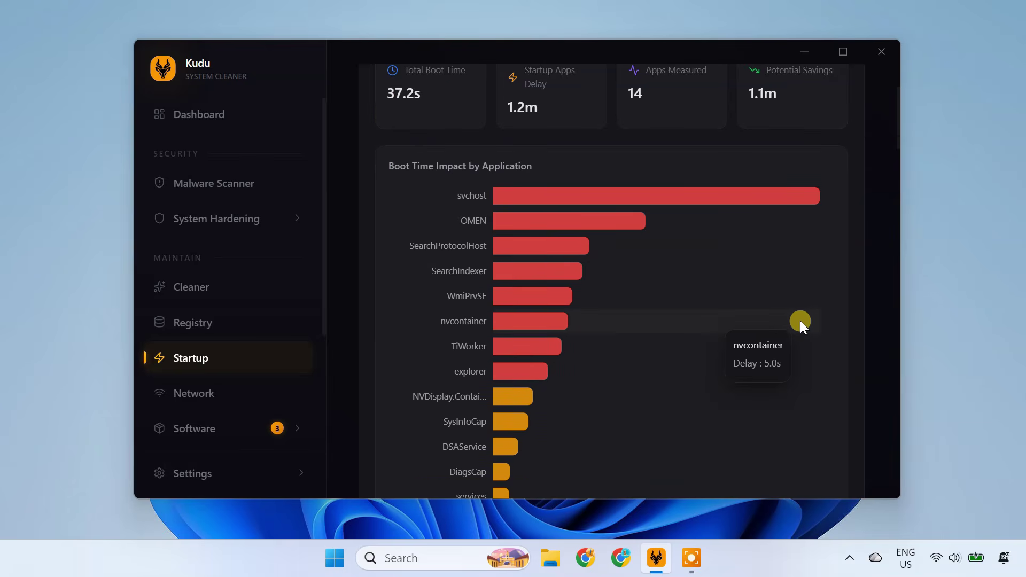
scroll(803, 320, down, 13)
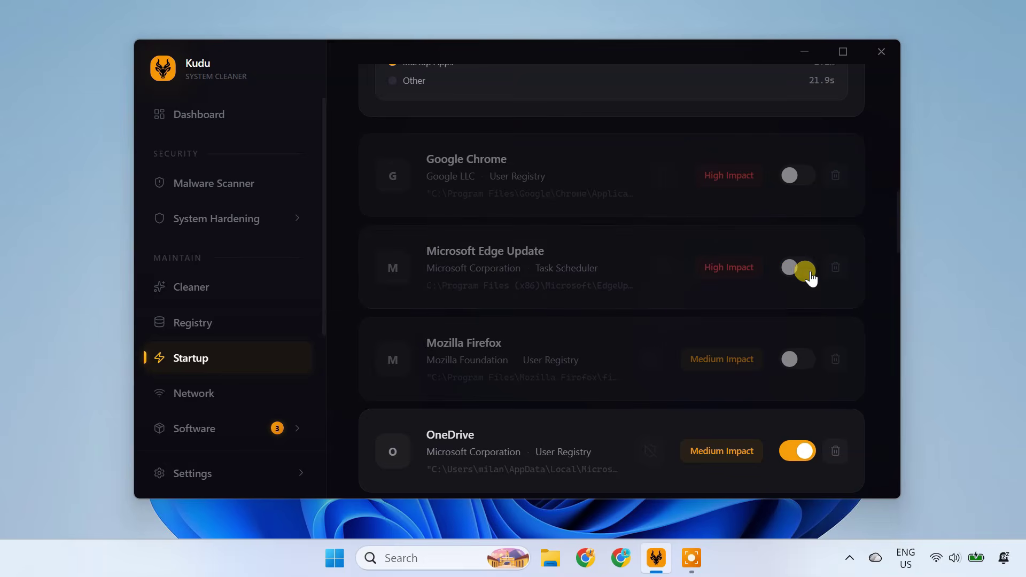
Disable OneDrive and the OneDrive Startup Task at startup, and review the remaining startup programs
scroll(812, 299, down, 3)
click(802, 291)
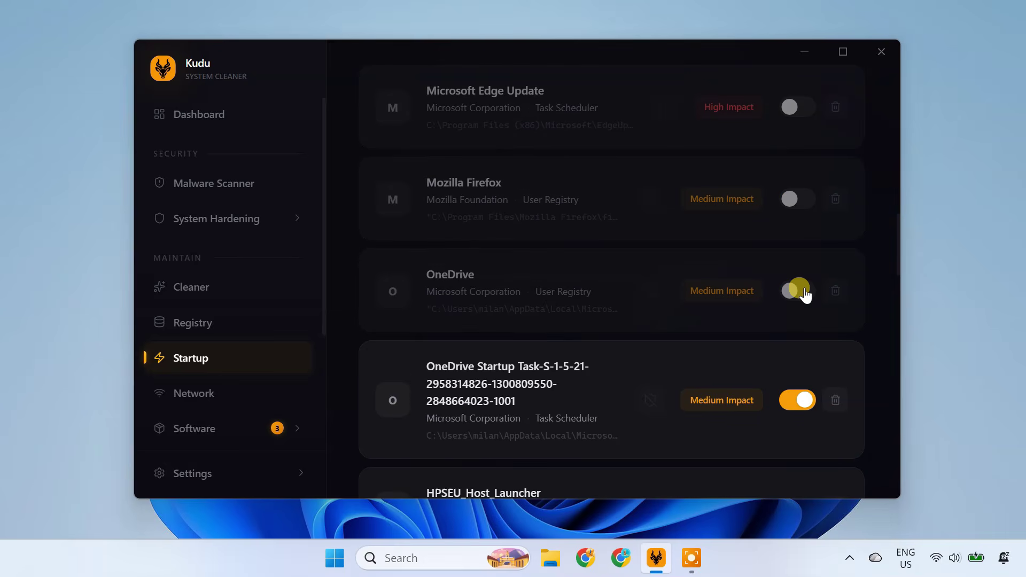
scroll(769, 313, down, 4)
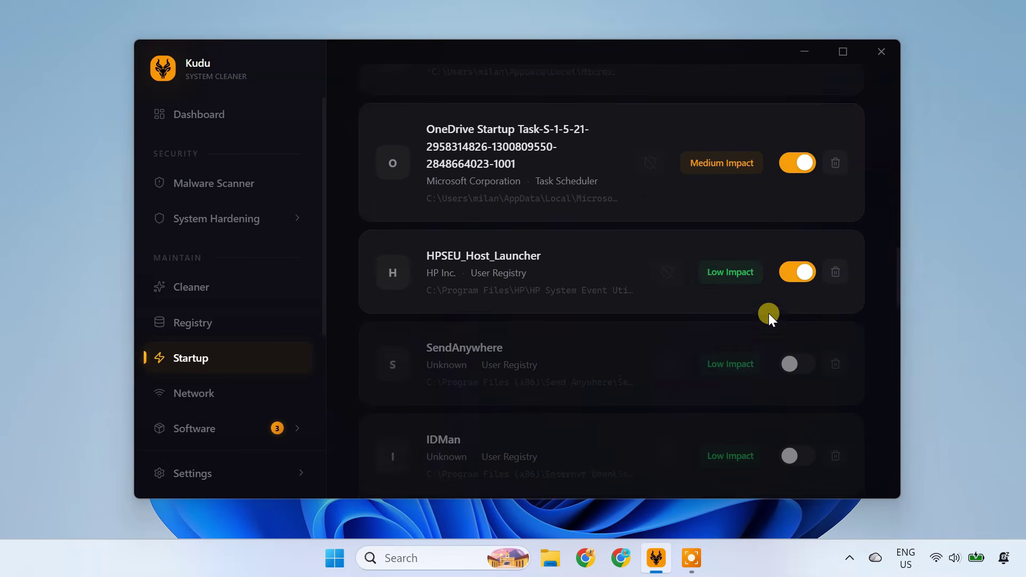
scroll(773, 317, up, 3)
click(794, 322)
scroll(787, 320, down, 1)
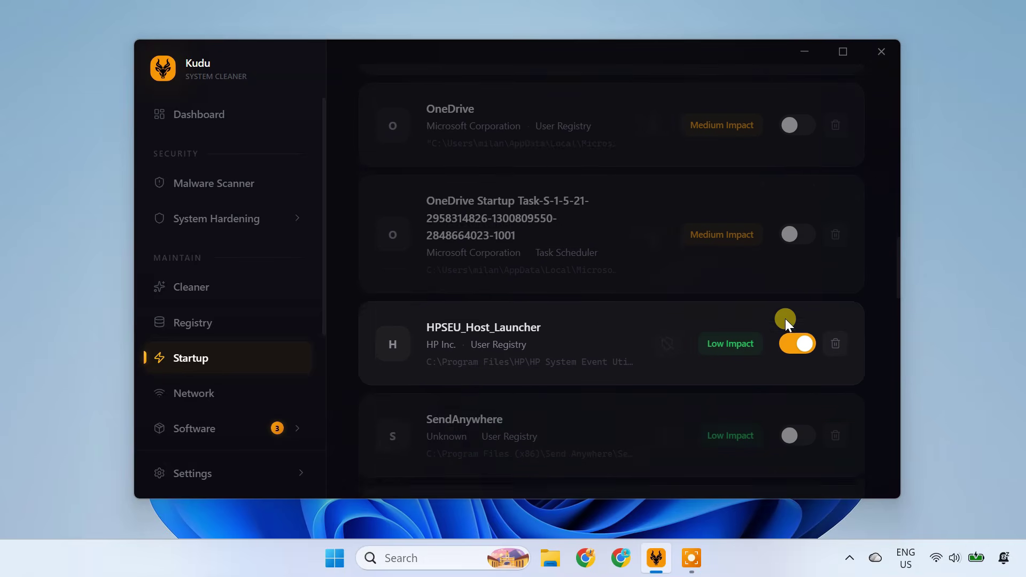
scroll(784, 318, down, 3)
scroll(784, 319, down, 4)
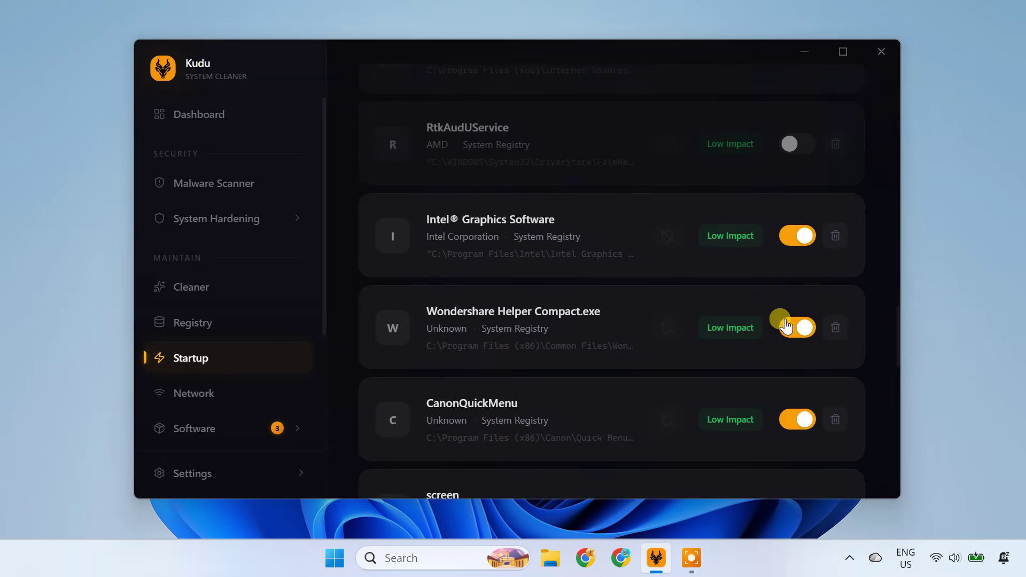
scroll(785, 321, up, 12)
scroll(784, 320, up, 13)
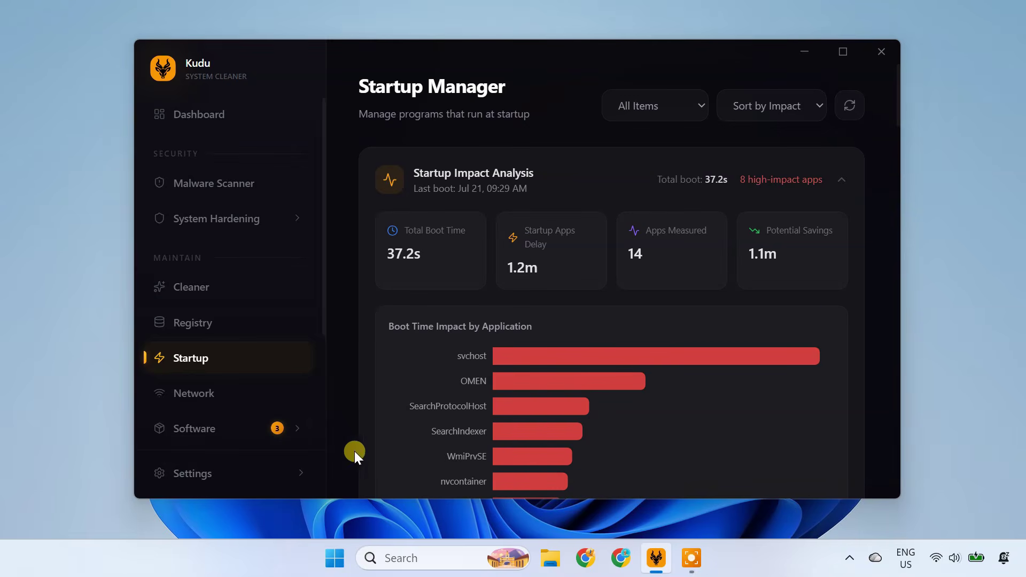
View the Software Updater and Driver Manager pages in the Software section
click(244, 433)
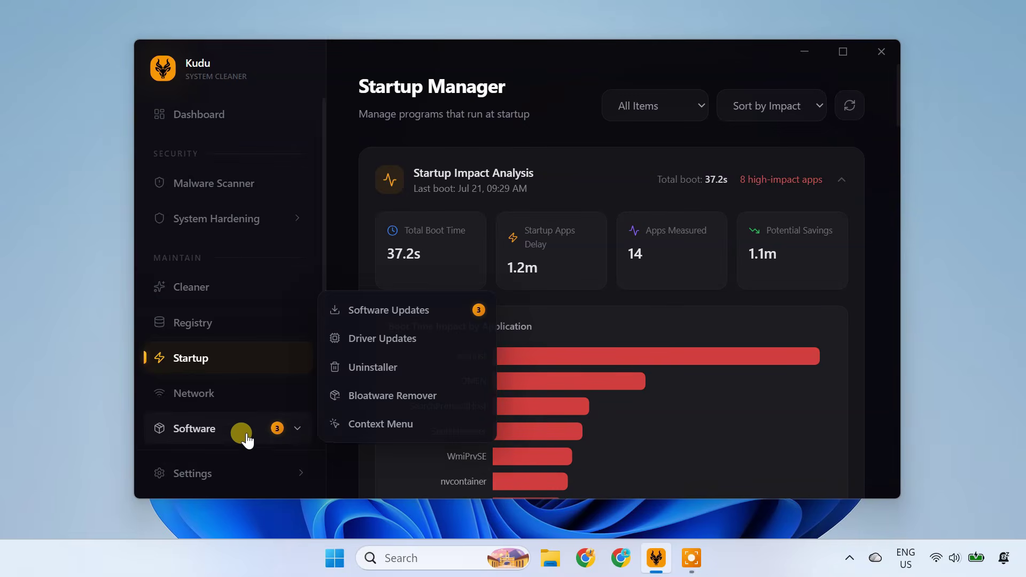
click(397, 315)
click(297, 434)
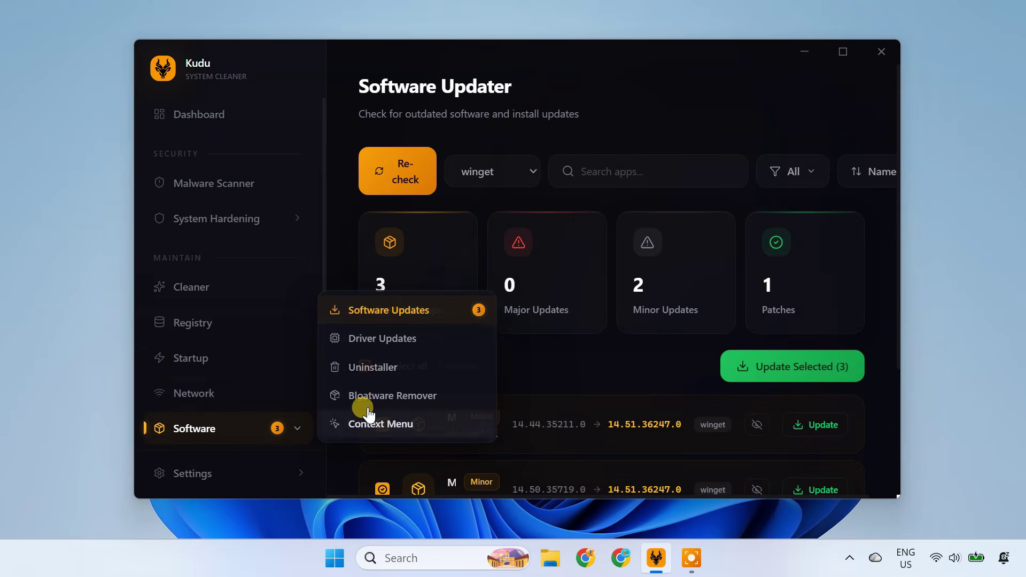
click(393, 340)
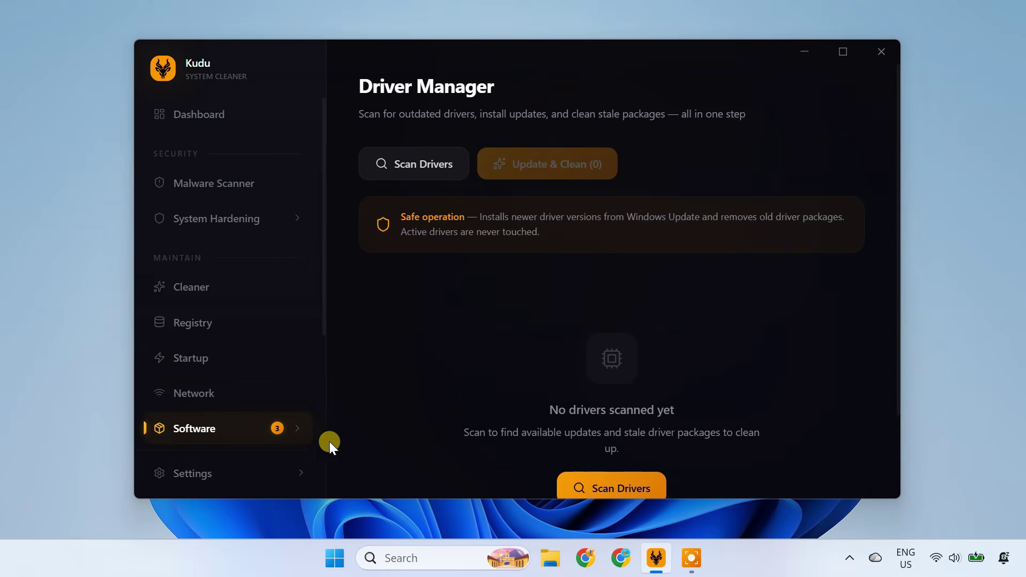
Open the Program Uninstaller, look through the installed programs and bring up the list of Software tools again
click(284, 434)
click(369, 367)
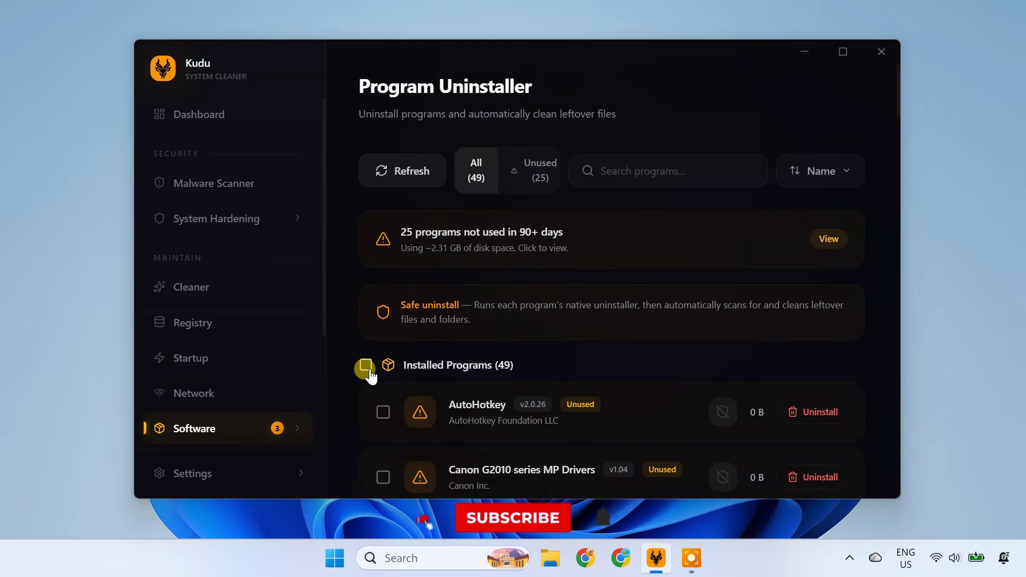
scroll(611, 355, down, 10)
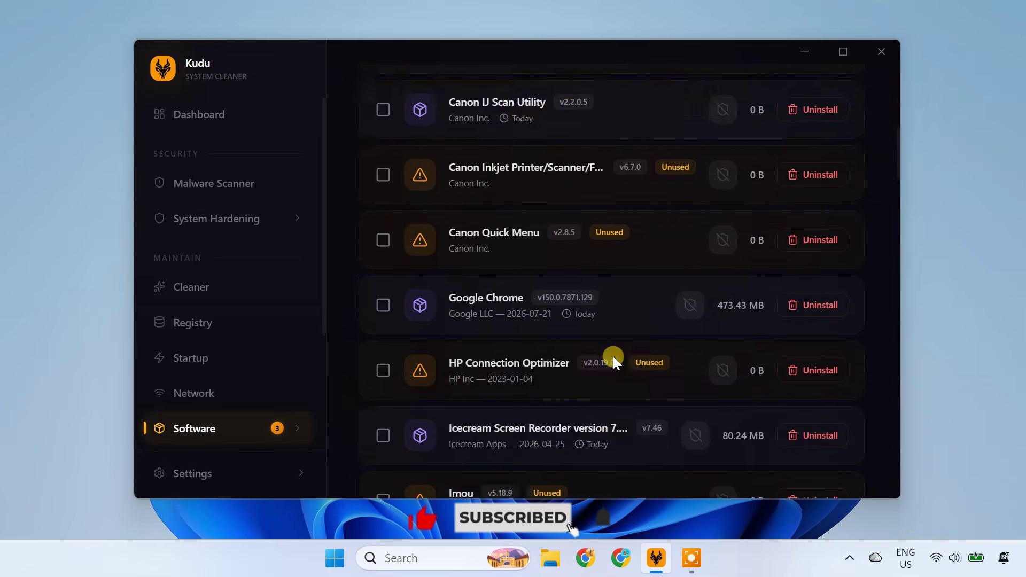
scroll(524, 397, up, 10)
click(295, 432)
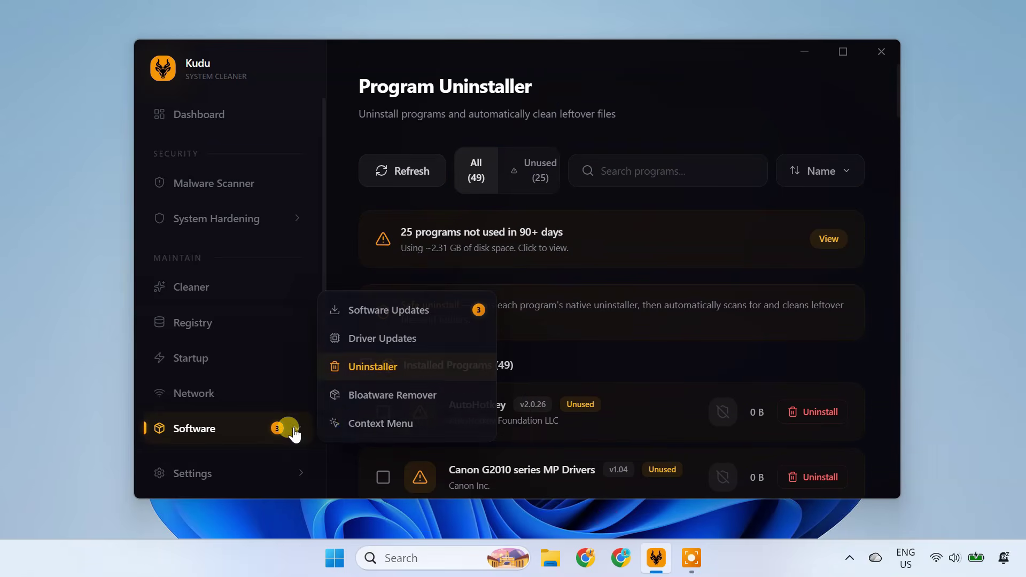